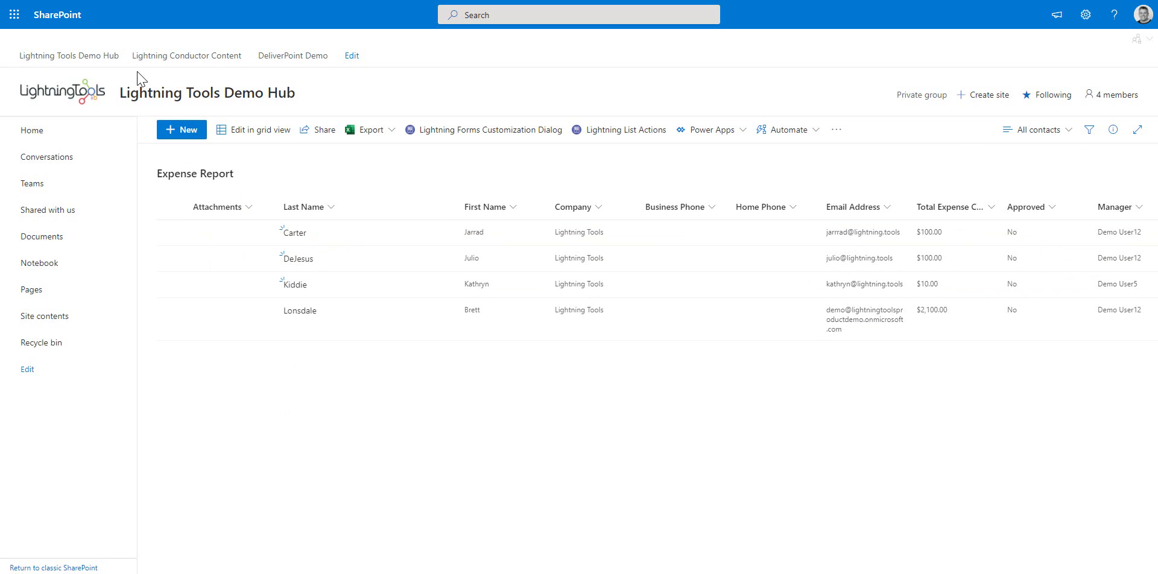
# Start a new expense report and enter the claimant's last name on the Claimant tab
pyautogui.click(178, 140)
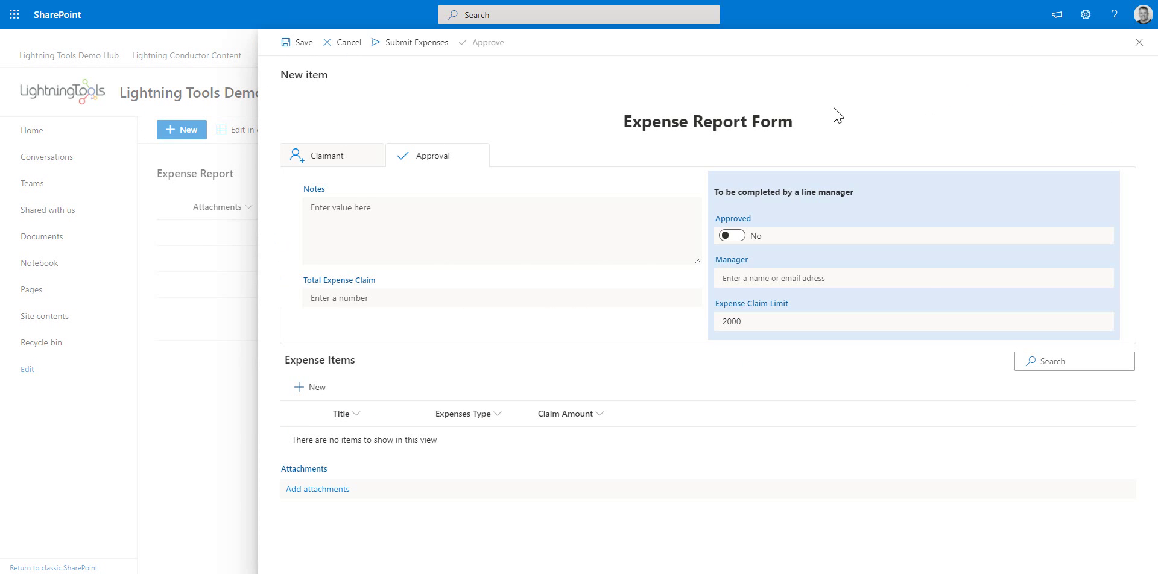
pyautogui.click(325, 158)
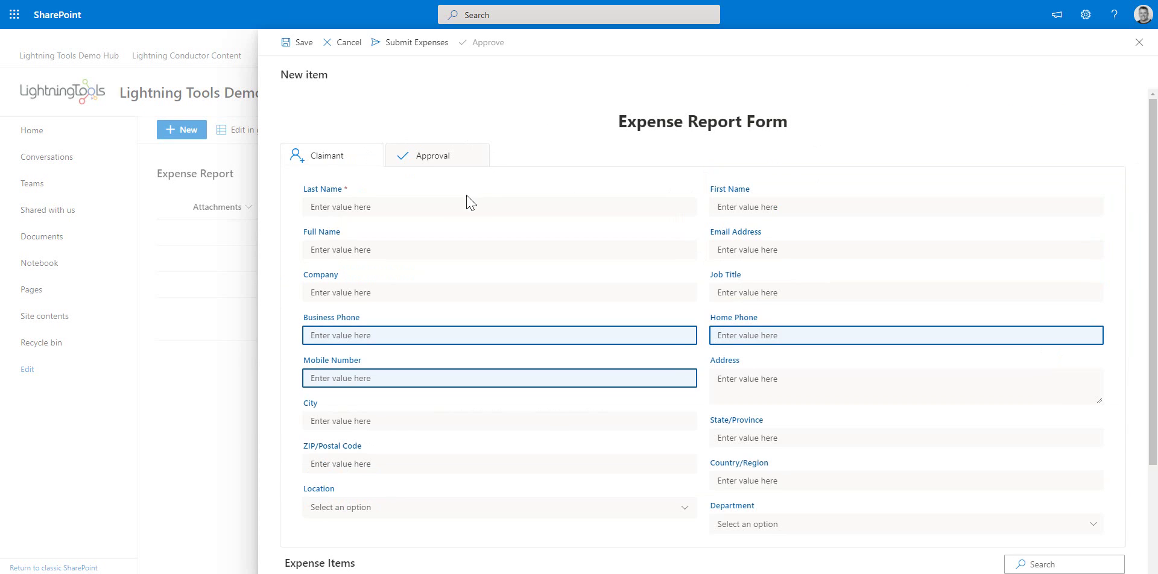
pyautogui.click(446, 206)
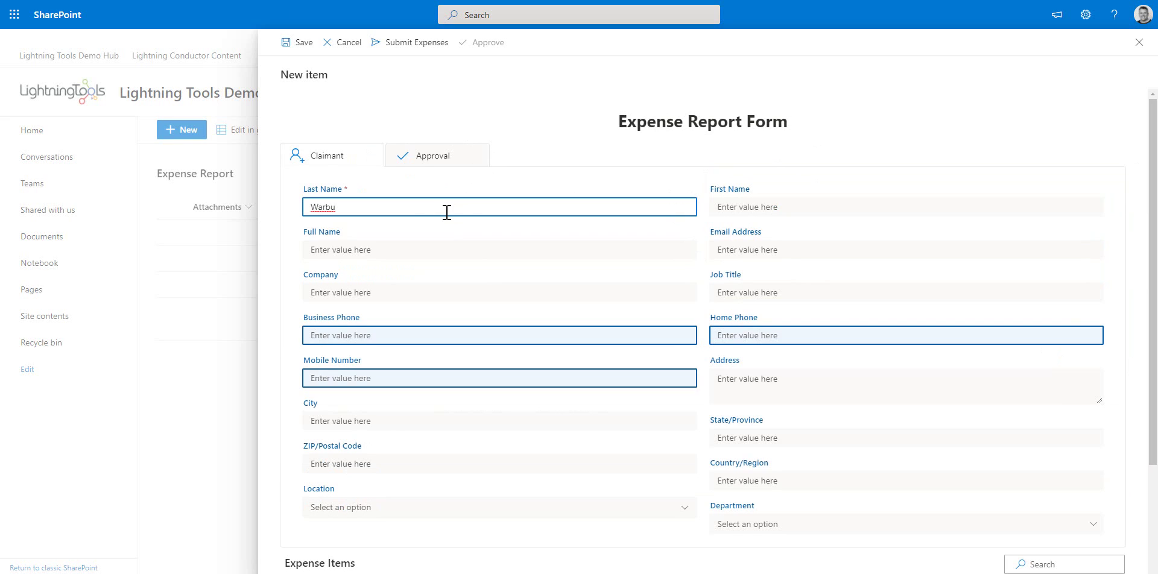
pyautogui.click(383, 250)
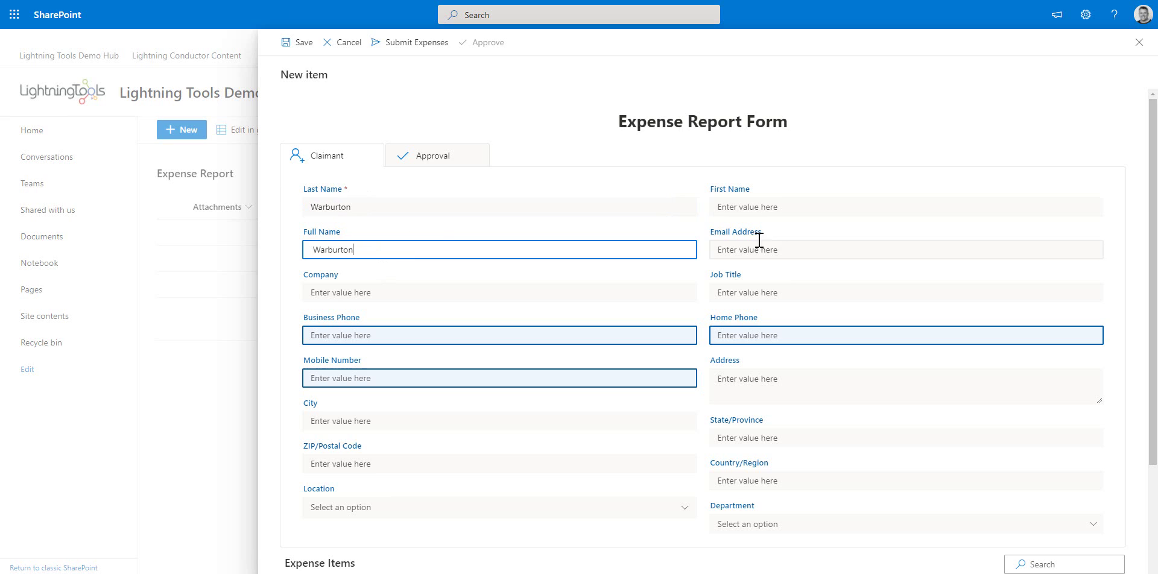
# Fill in the claimant's first name and e-mail address, then return to the Approval section
pyautogui.click(778, 205)
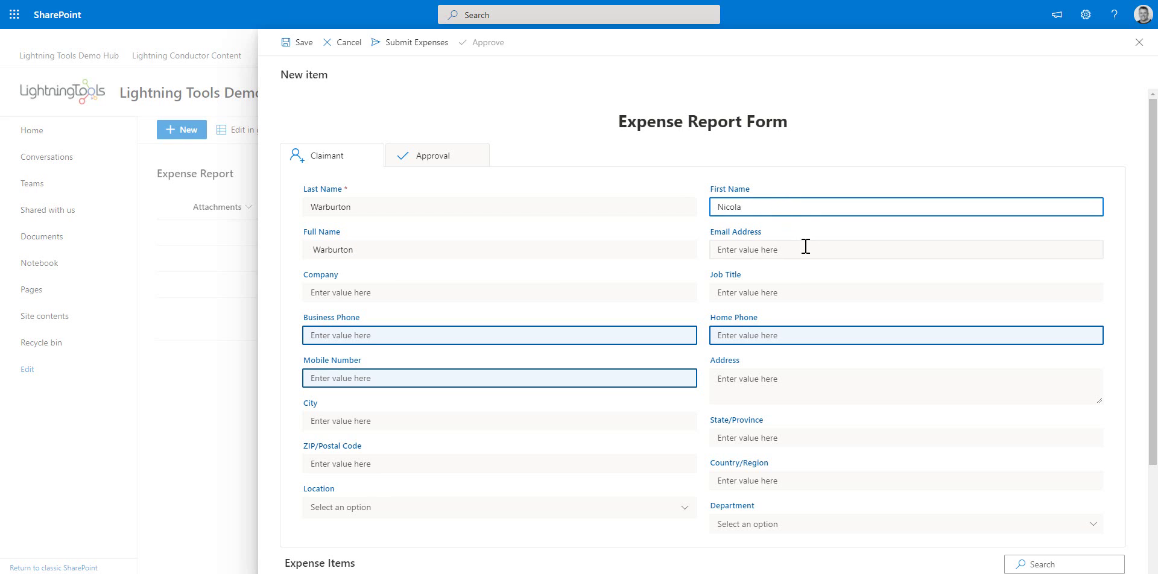
pyautogui.click(805, 246)
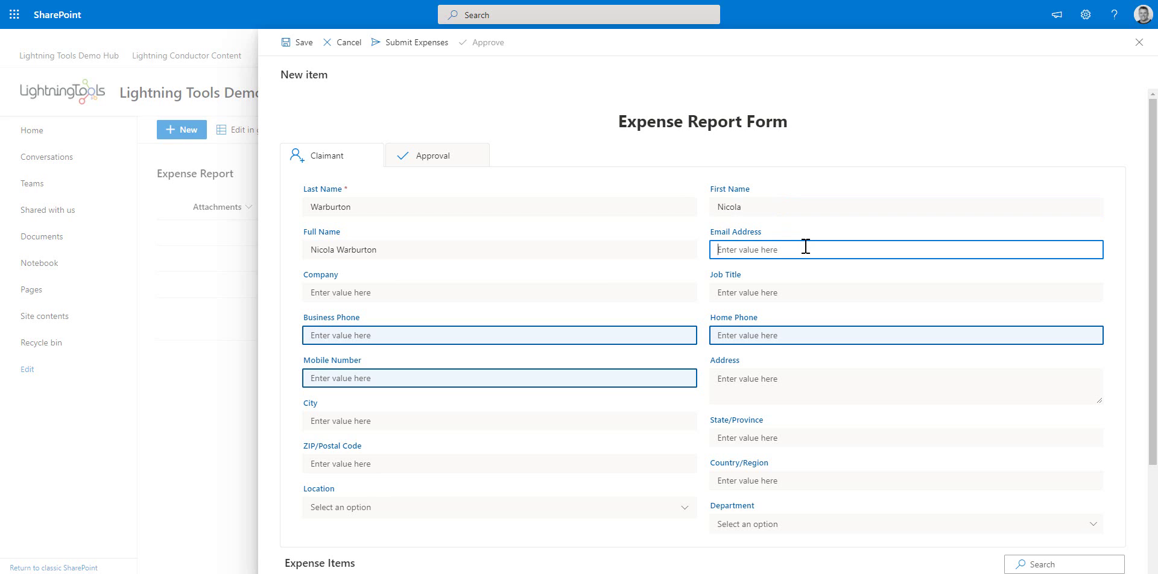
pyautogui.scroll(-2, 867, 352)
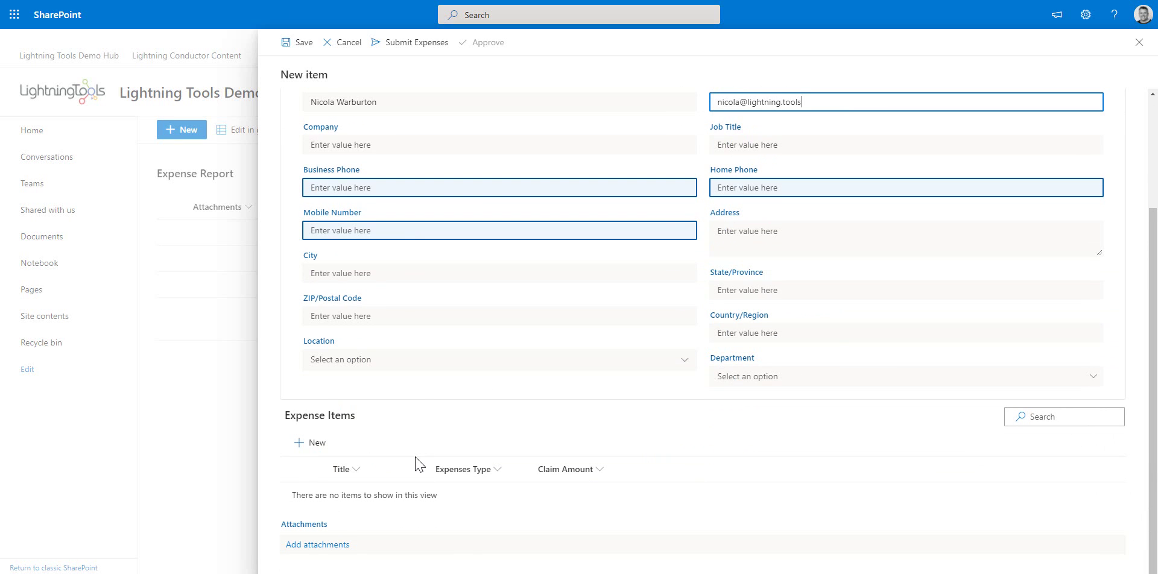
pyautogui.scroll(2, 456, 169)
pyautogui.click(433, 129)
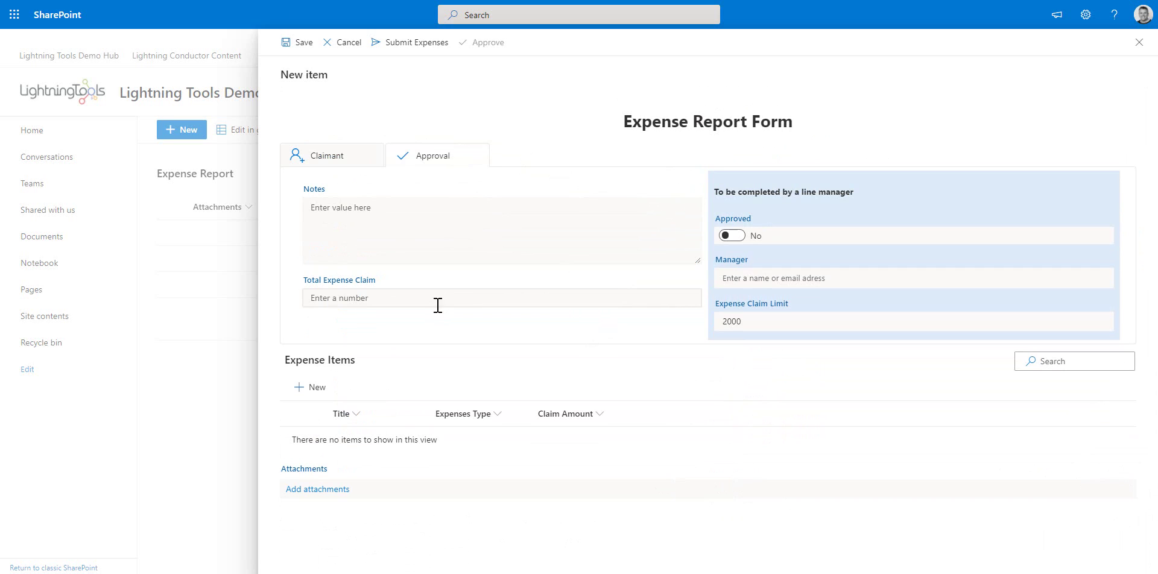
# Choose the suggested 'demo' person as the Manager
pyautogui.click(750, 279)
pyautogui.write('demo user10')
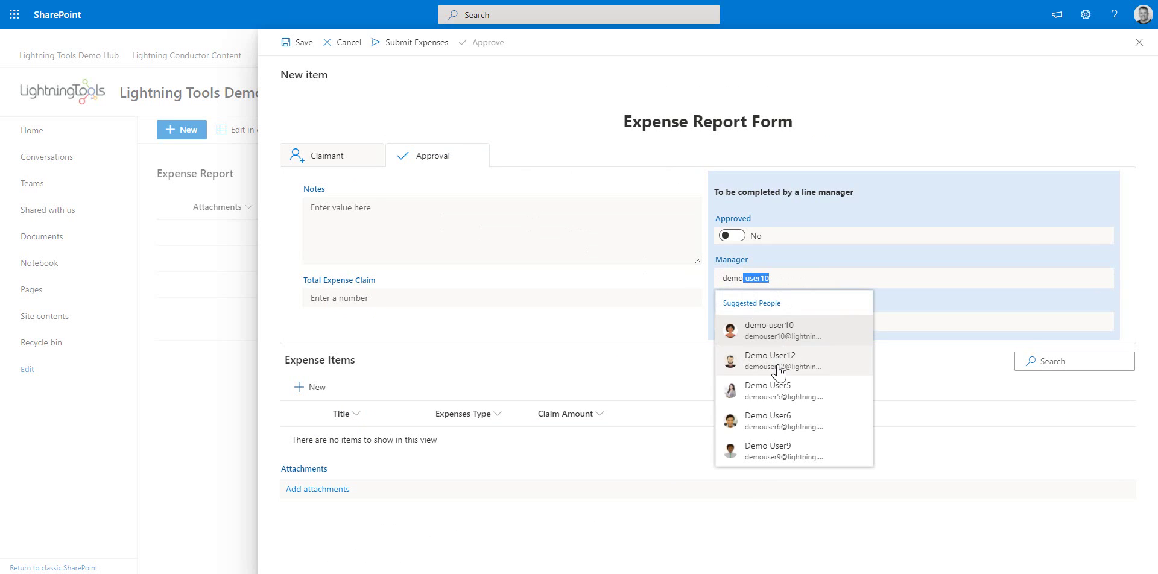
pyautogui.click(779, 365)
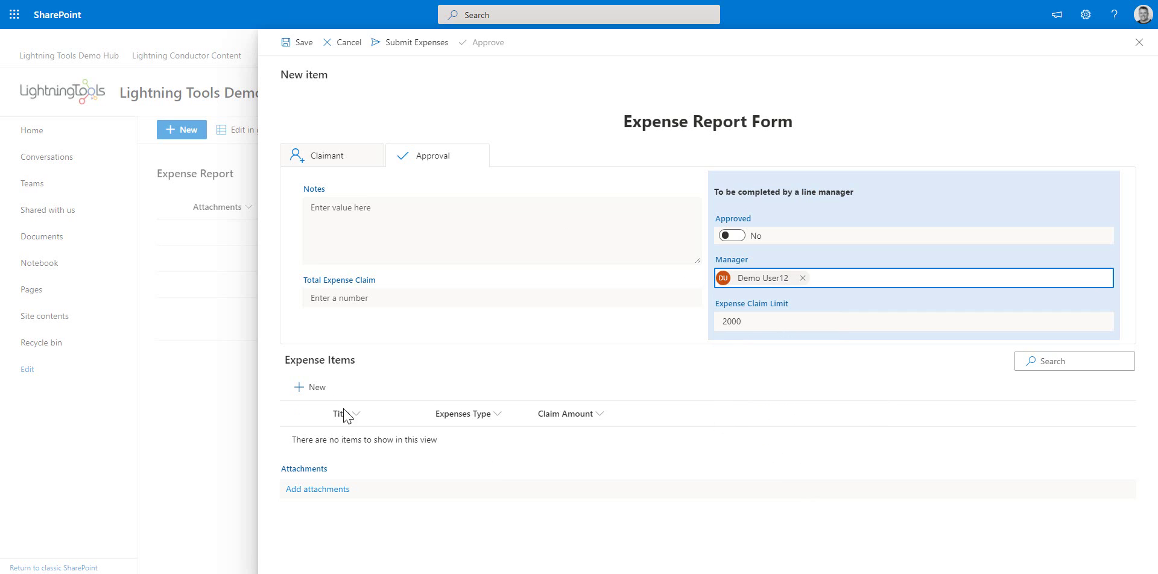
# Add and save an expense item titled 'Paper' of type Other for 20
pyautogui.click(320, 392)
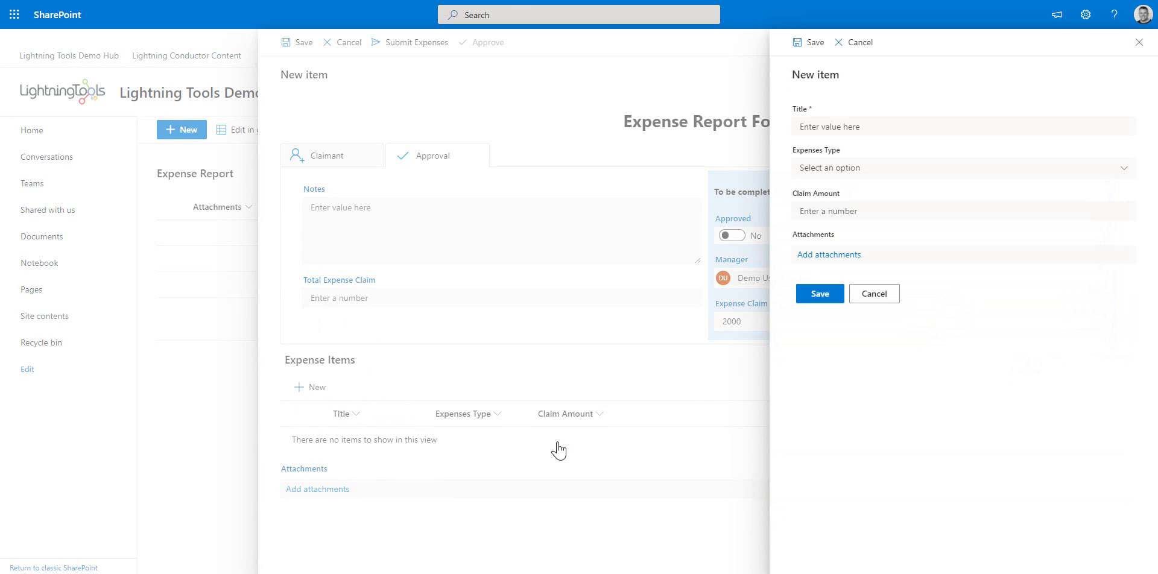
pyautogui.click(829, 128)
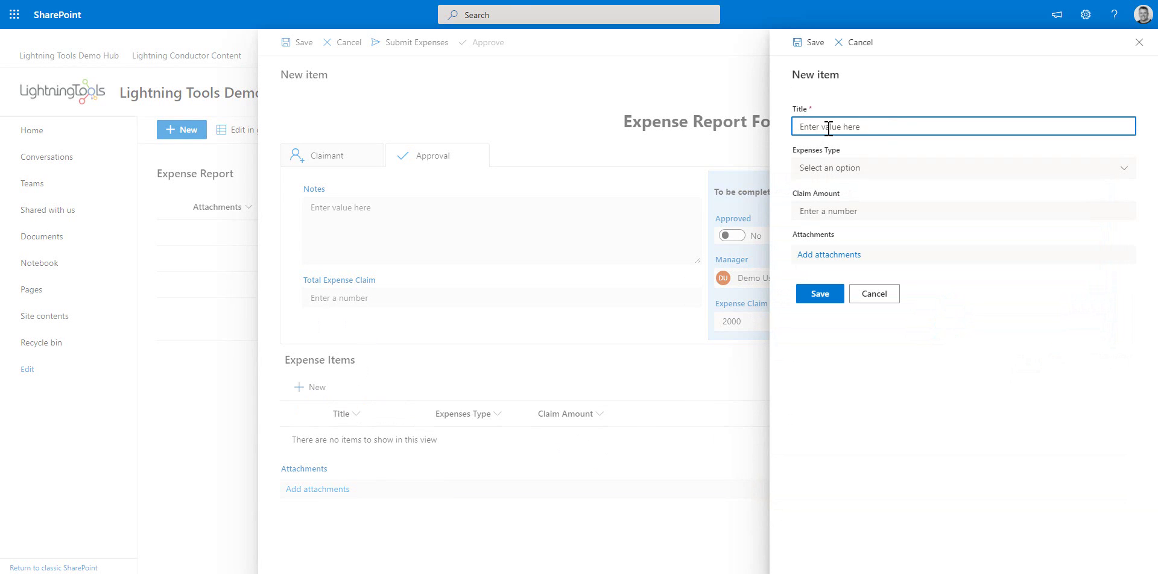
pyautogui.write('Paper')
pyautogui.click(853, 169)
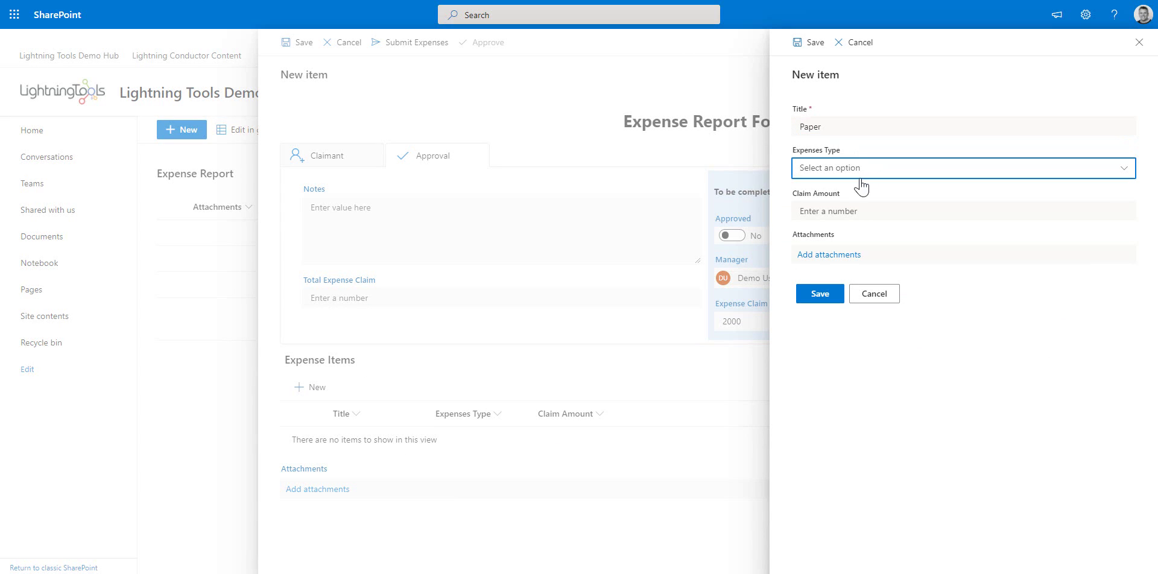
pyautogui.click(831, 248)
pyautogui.click(832, 216)
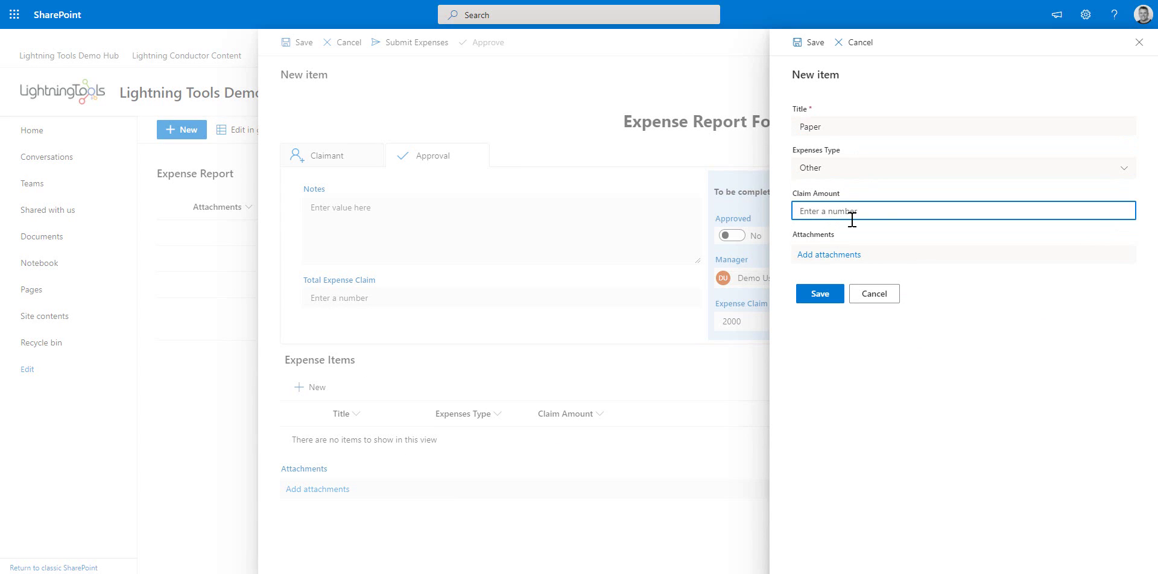
pyautogui.write('20')
pyautogui.click(818, 296)
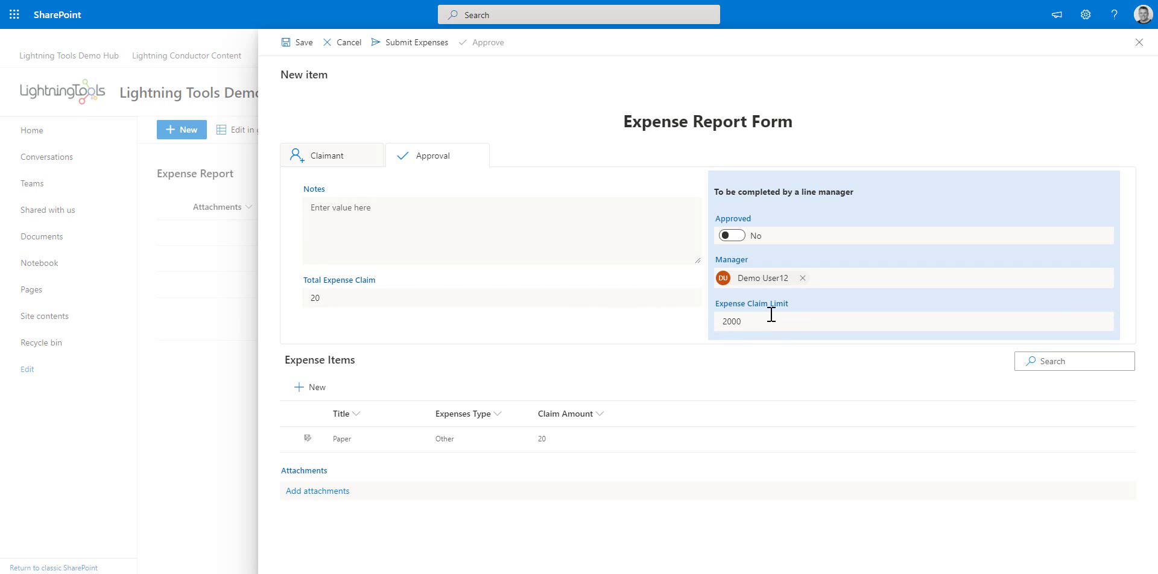
# Trigger the validation error with a 20000 total, restore it to 20, and save the report
pyautogui.click(512, 301)
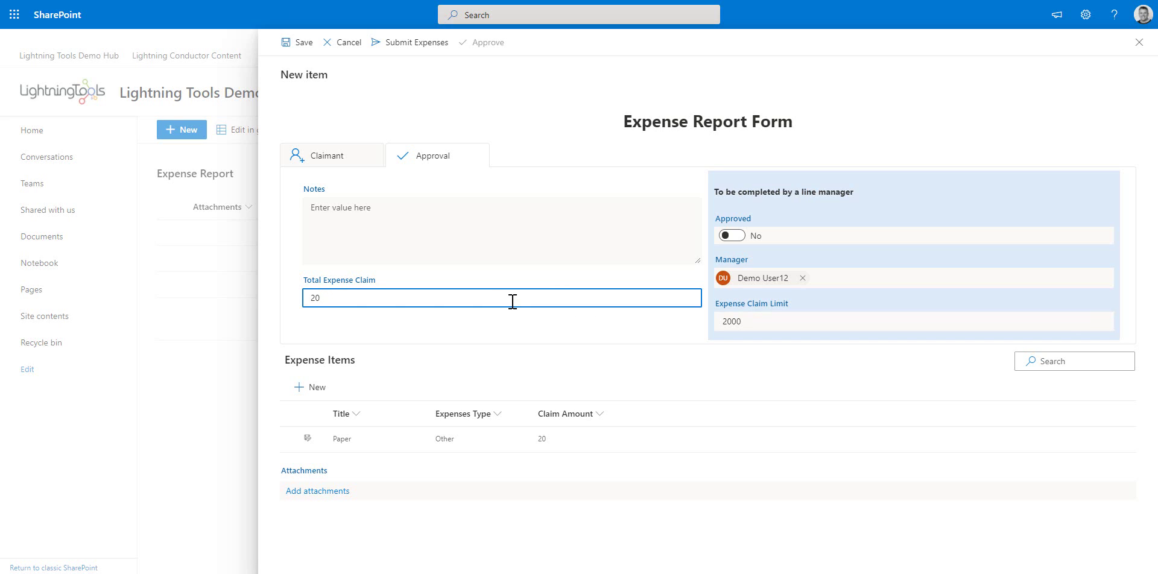
pyautogui.click(525, 336)
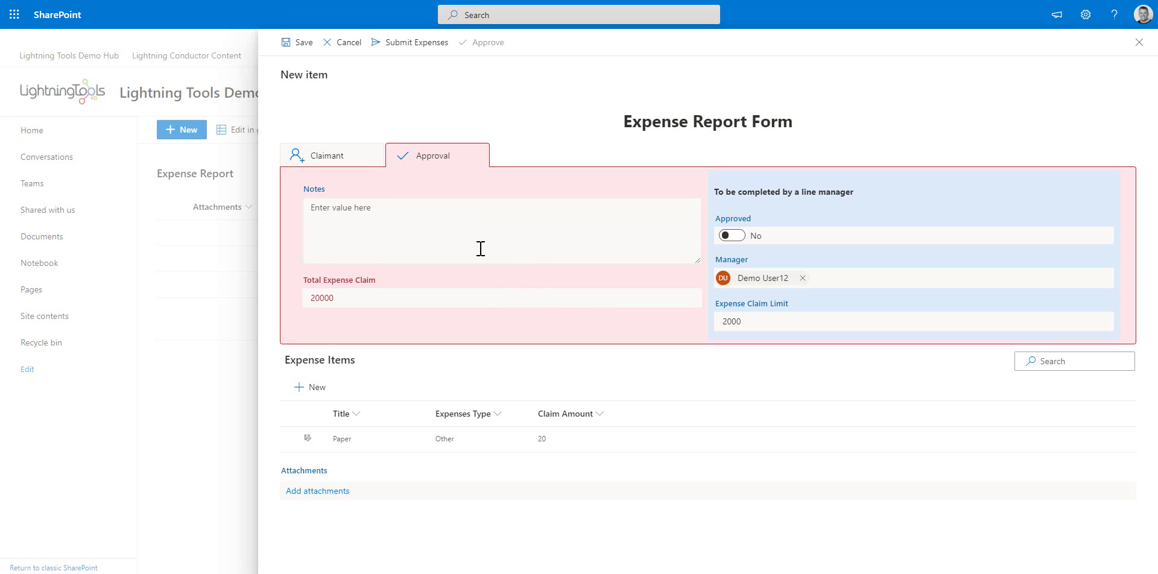
pyautogui.click(367, 300)
pyautogui.press('BackSpace')
pyautogui.press('BackSpace')
pyautogui.press('BackSpace')
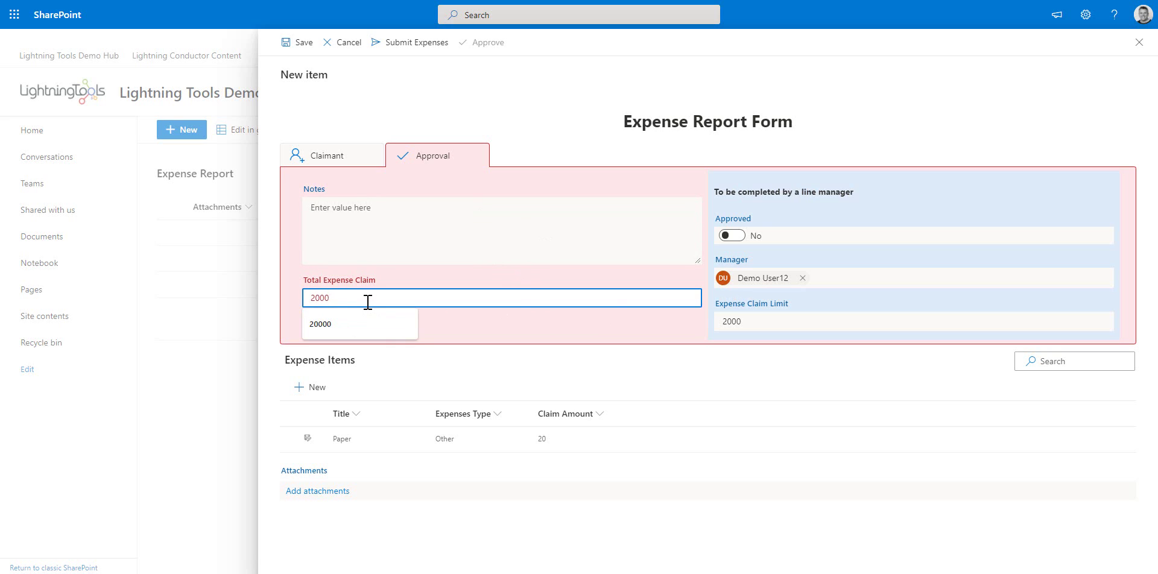
pyautogui.click(634, 370)
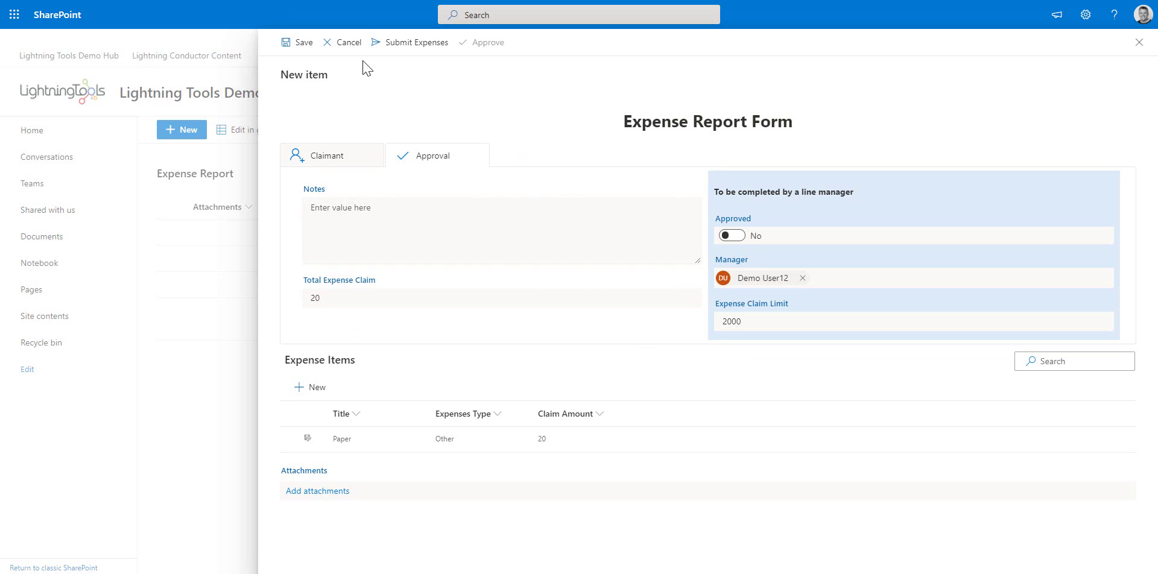
pyautogui.click(301, 45)
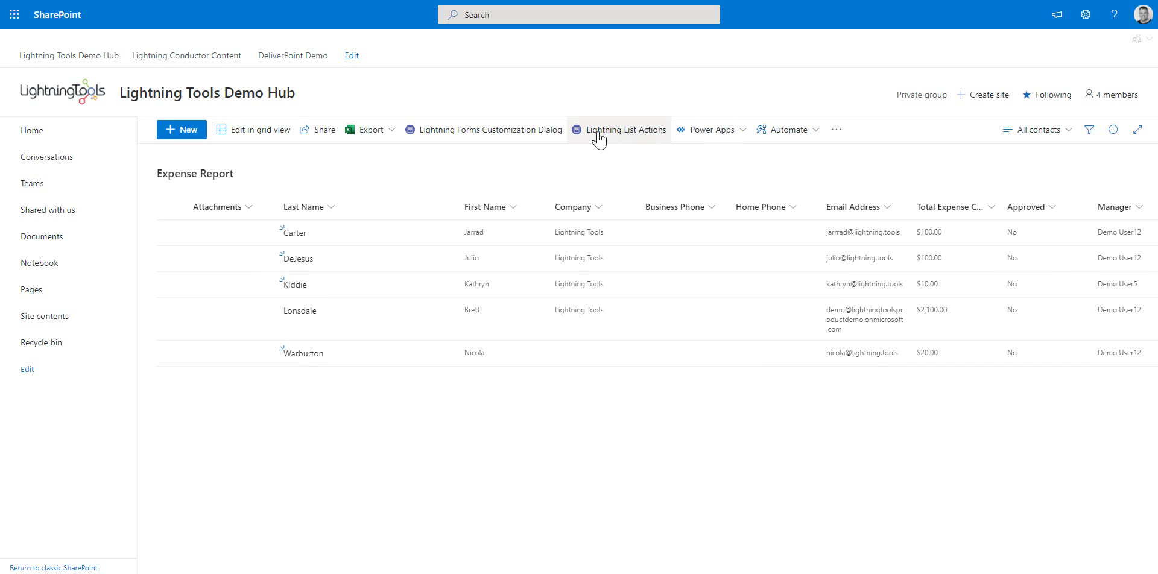
# Add a new list action with display name 'Approve Expenses'
pyautogui.click(645, 139)
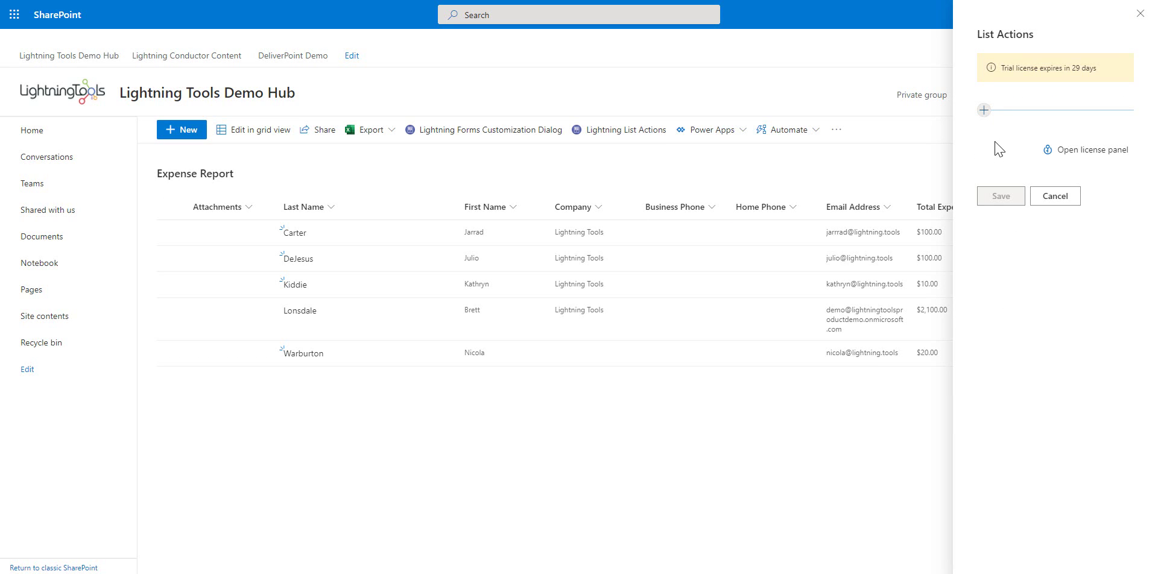
pyautogui.click(984, 110)
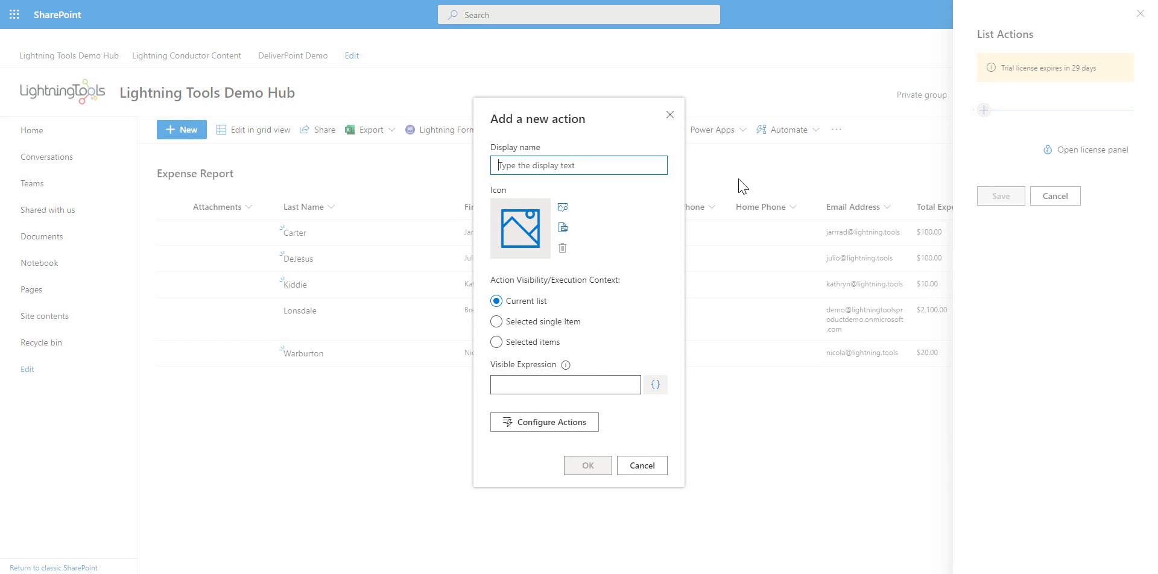
pyautogui.write('App')
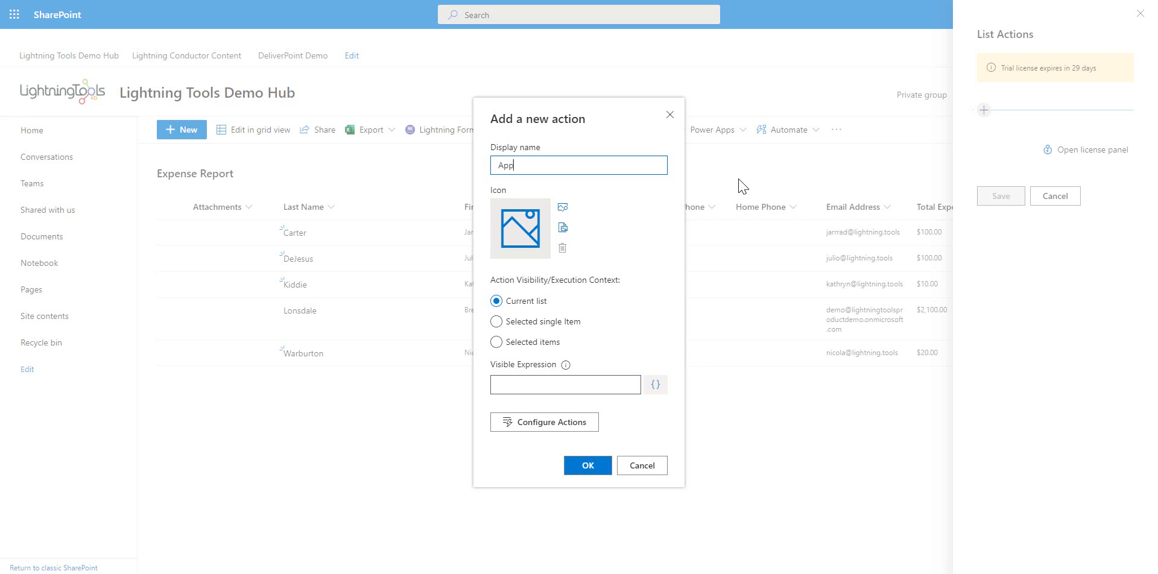
pyautogui.write('rove Expenses')
# Give the action a checkmark icon and make it apply to selected items
pyautogui.click(562, 208)
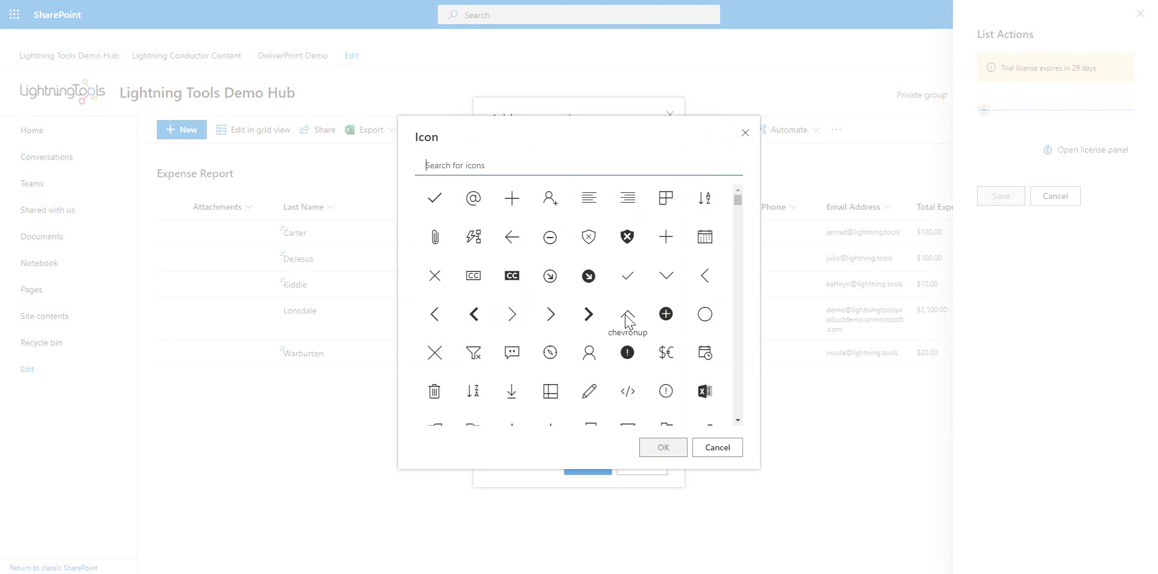
pyautogui.click(440, 205)
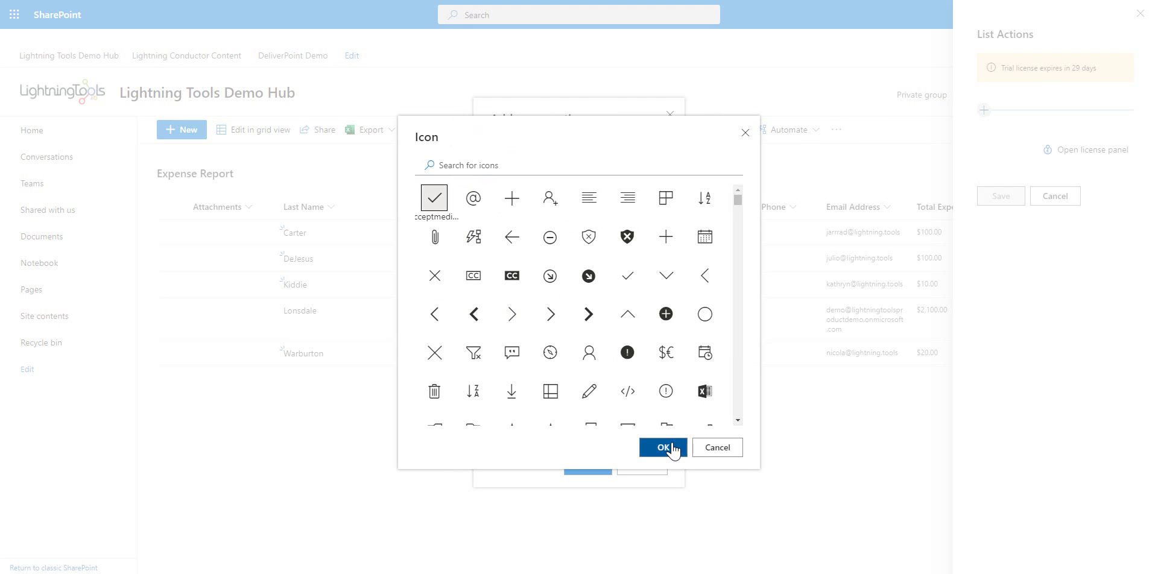
pyautogui.click(662, 448)
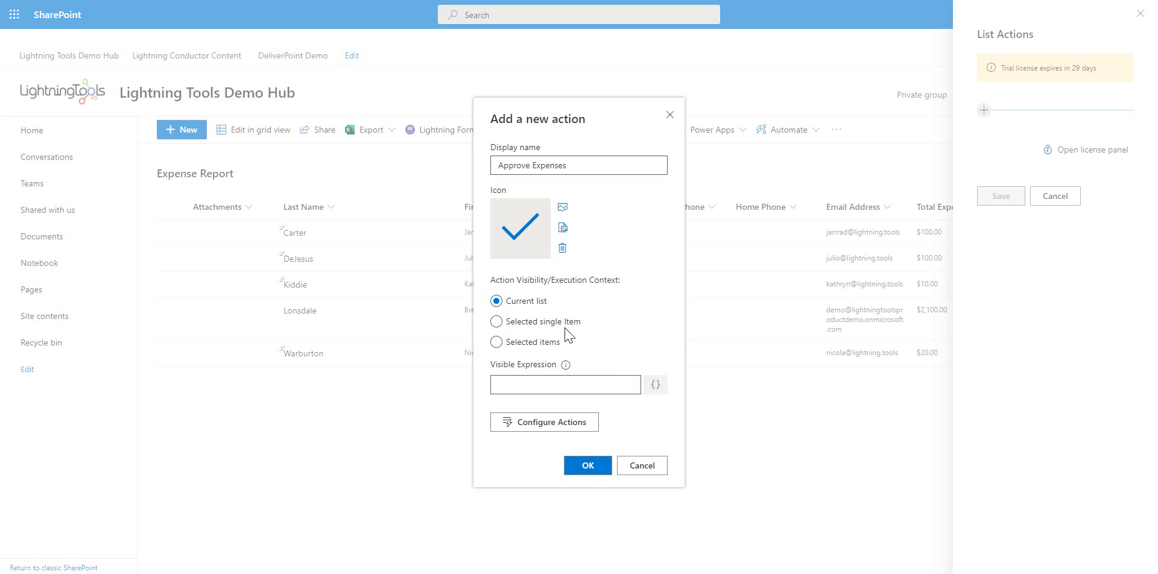
pyautogui.click(535, 342)
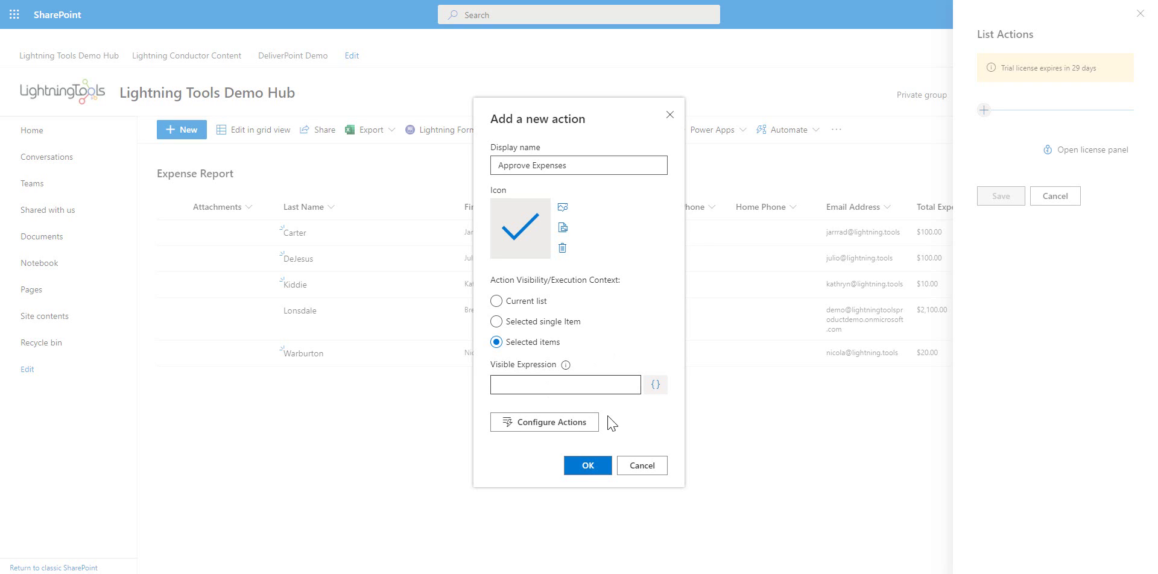
pyautogui.click(662, 389)
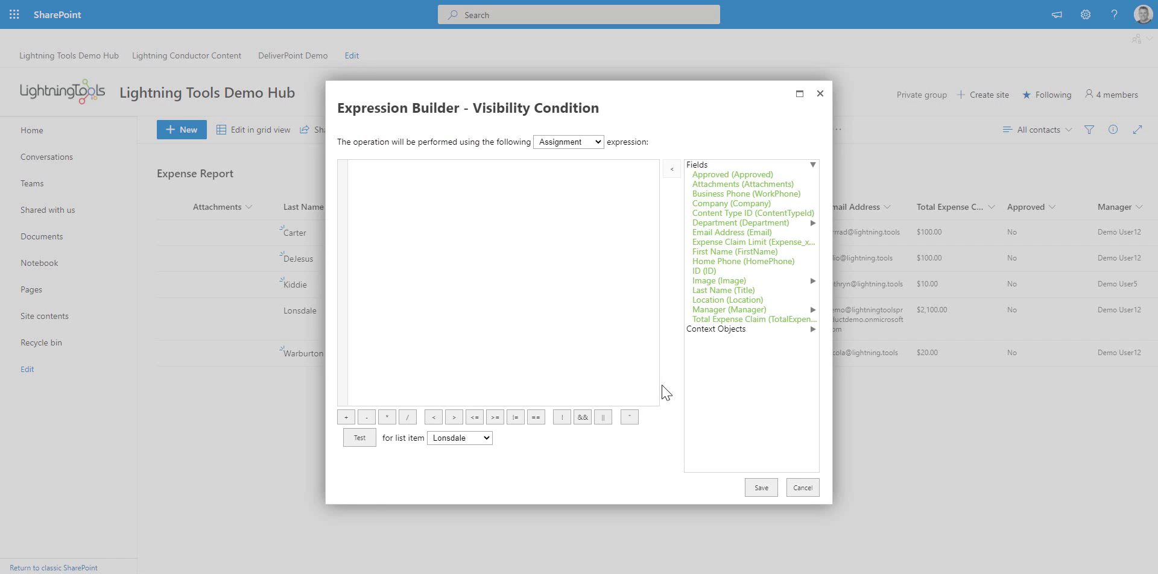
# Draft an IsMemberOfGroup check for 'Expense Approvers', then cancel it to leave visibility empty
pyautogui.click(749, 330)
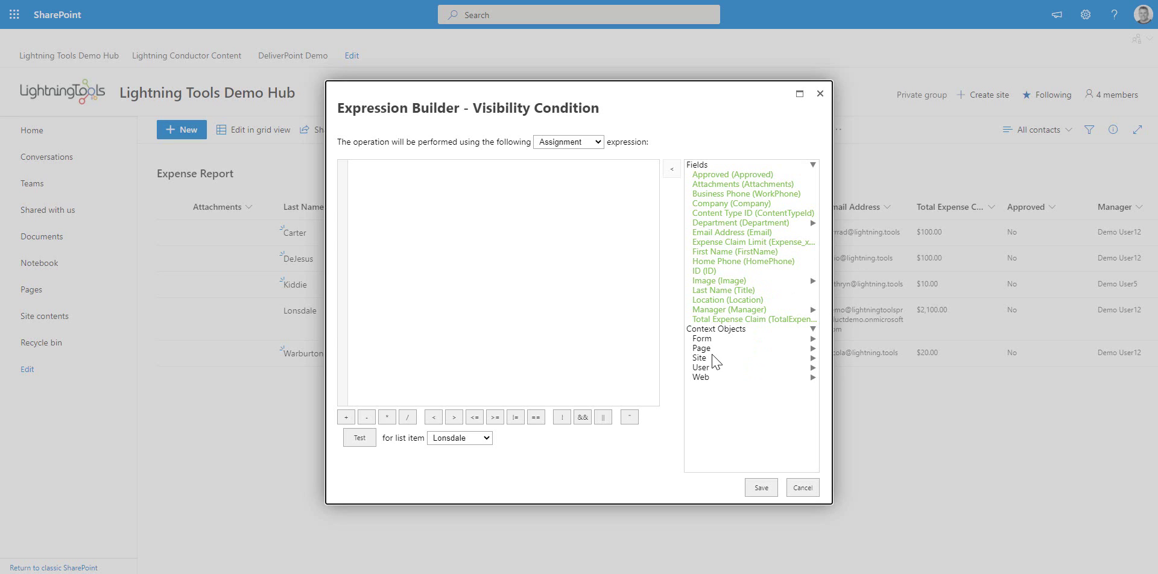
pyautogui.click(718, 368)
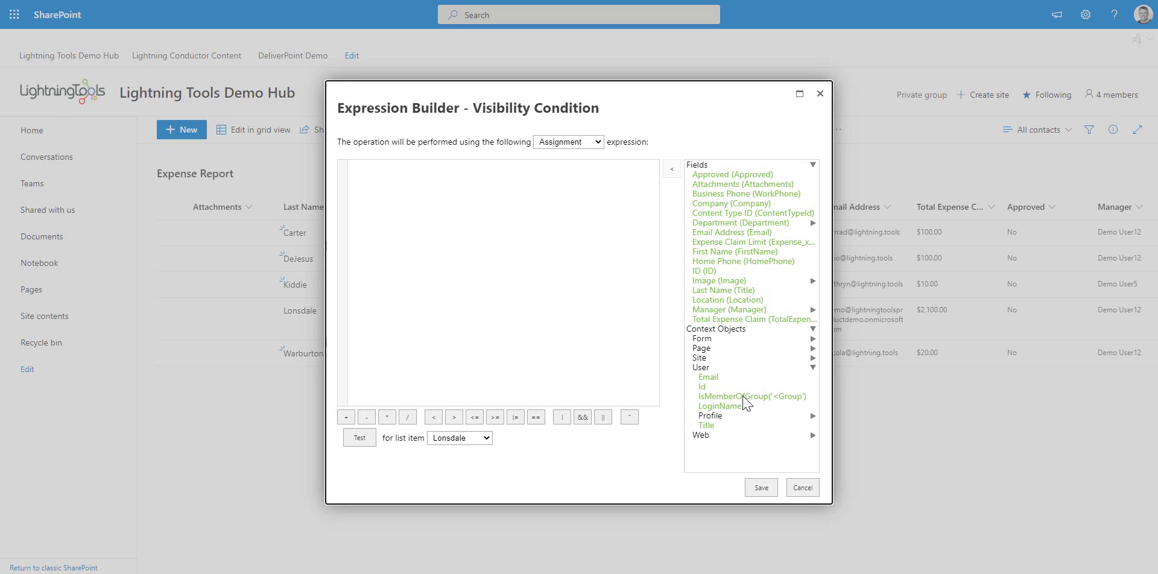
pyautogui.doubleClick(745, 397)
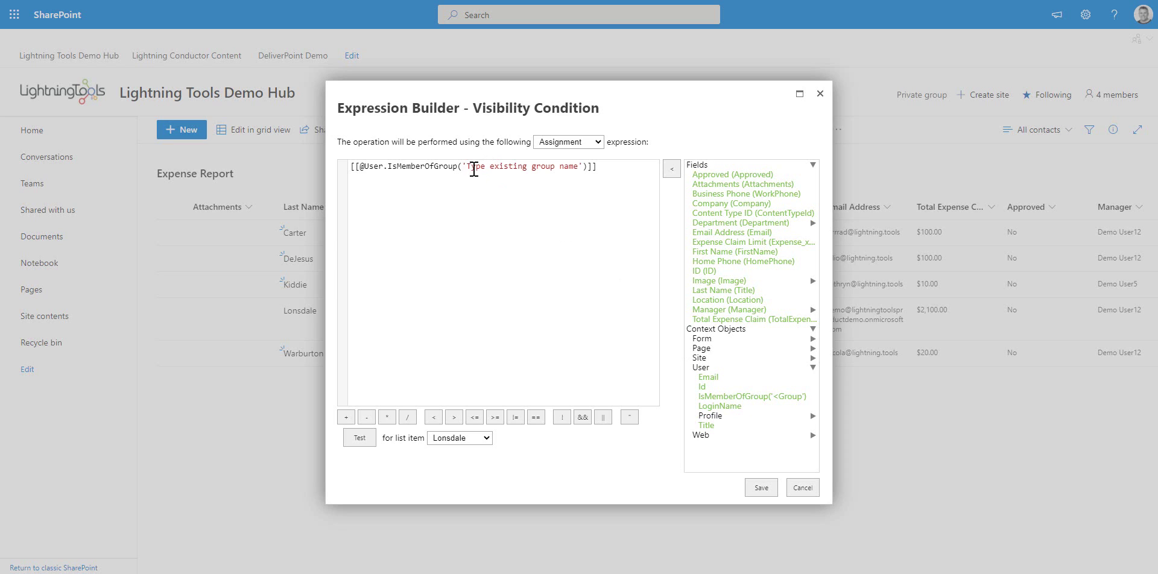
pyautogui.moveTo(467, 167); pyautogui.dragTo(580, 167)
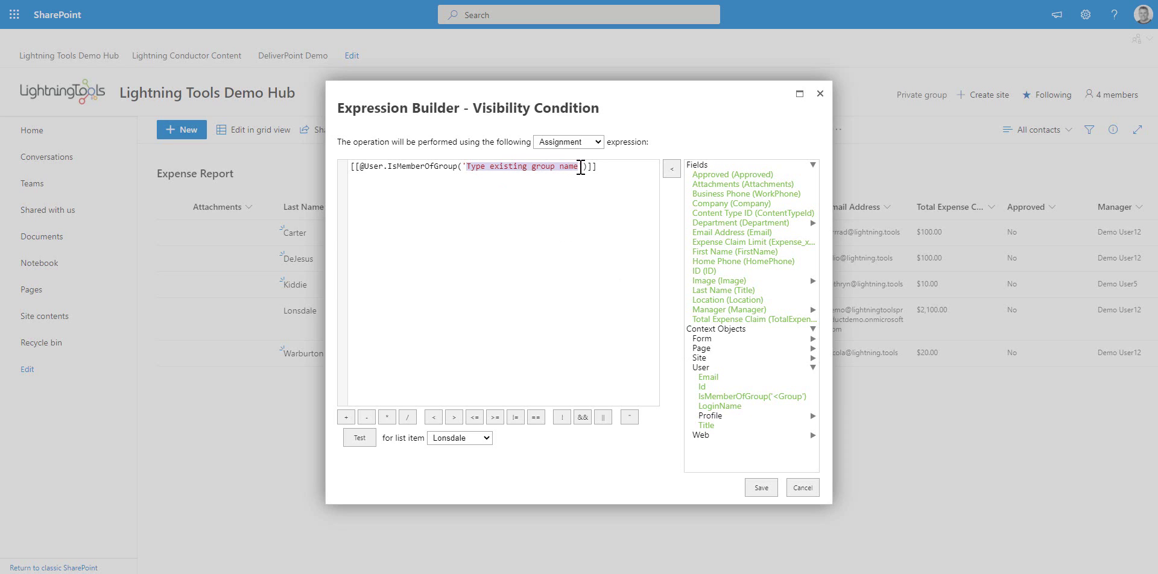
pyautogui.write('Expense Approv')
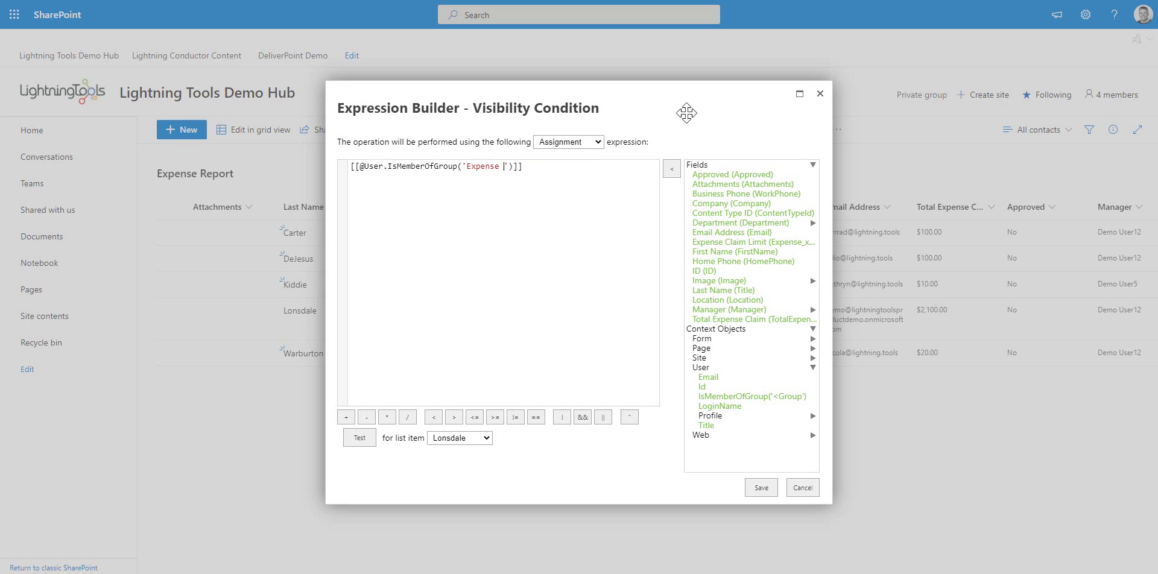
pyautogui.write('ers')
pyautogui.click(791, 490)
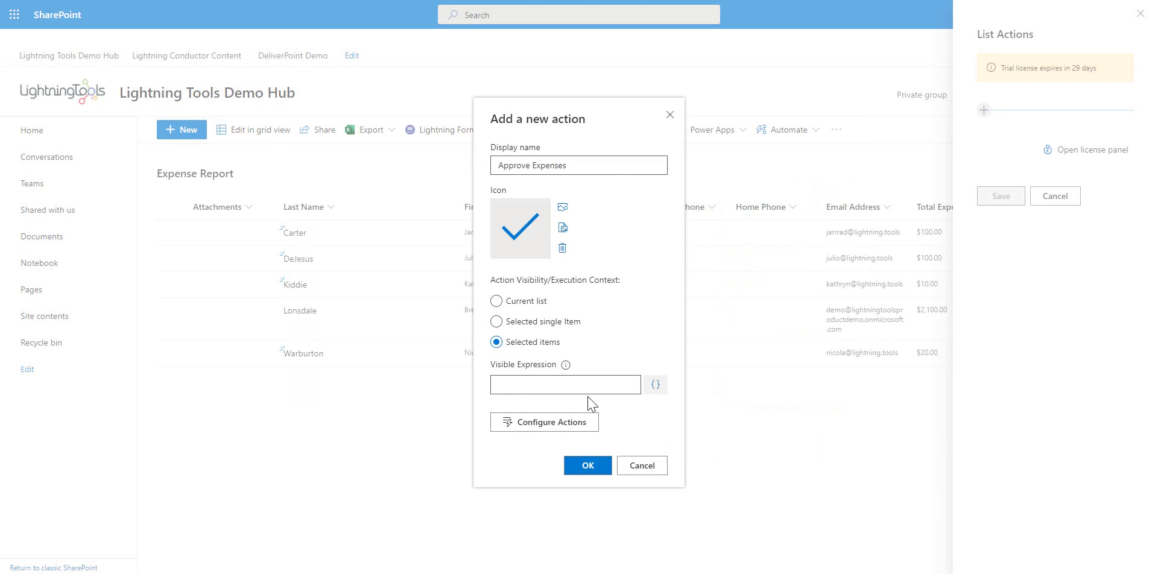
# Add an Update List Item on-click step targeting the Expense Report list
pyautogui.click(588, 429)
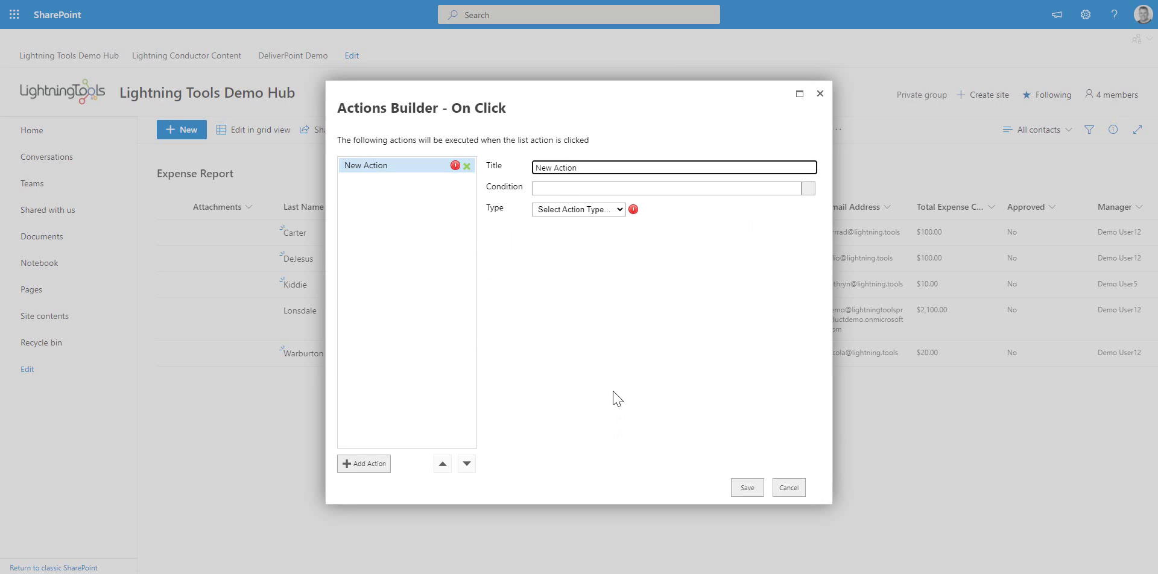
pyautogui.click(588, 210)
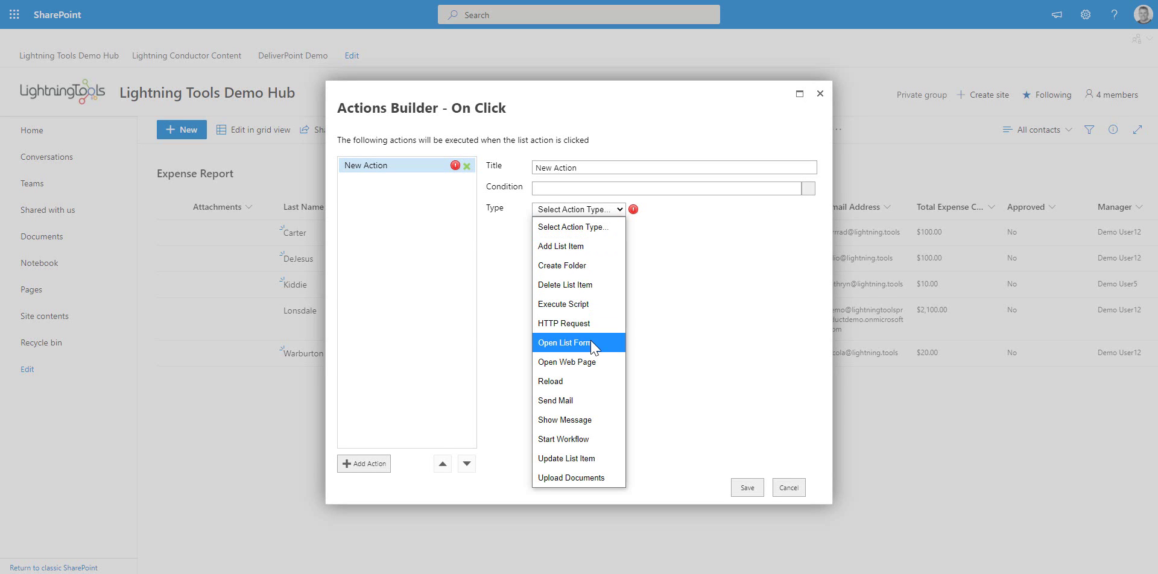
pyautogui.click(593, 461)
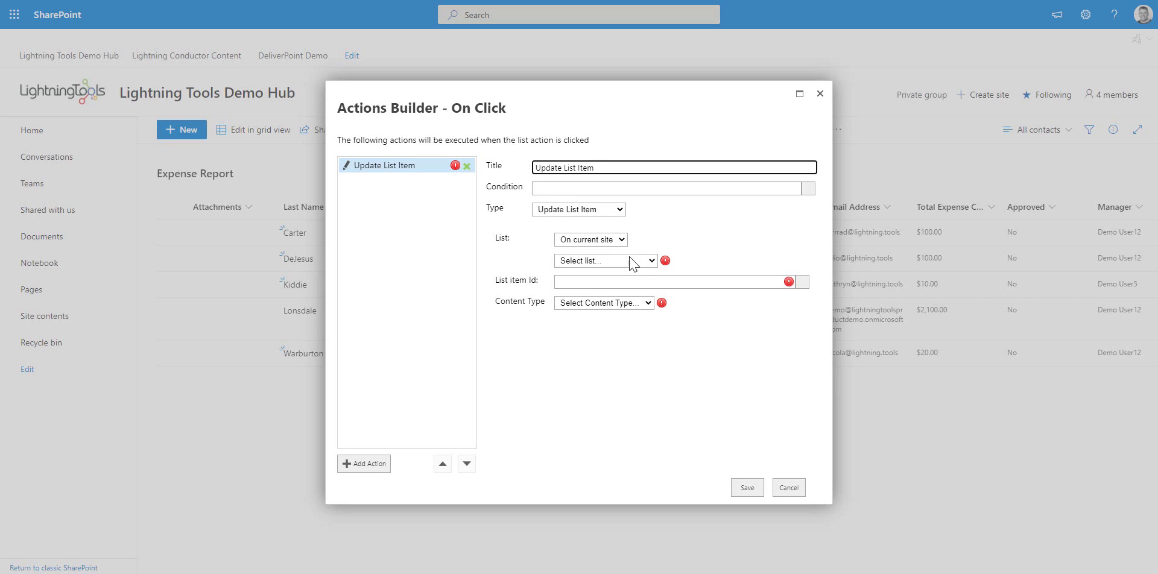
pyautogui.click(616, 265)
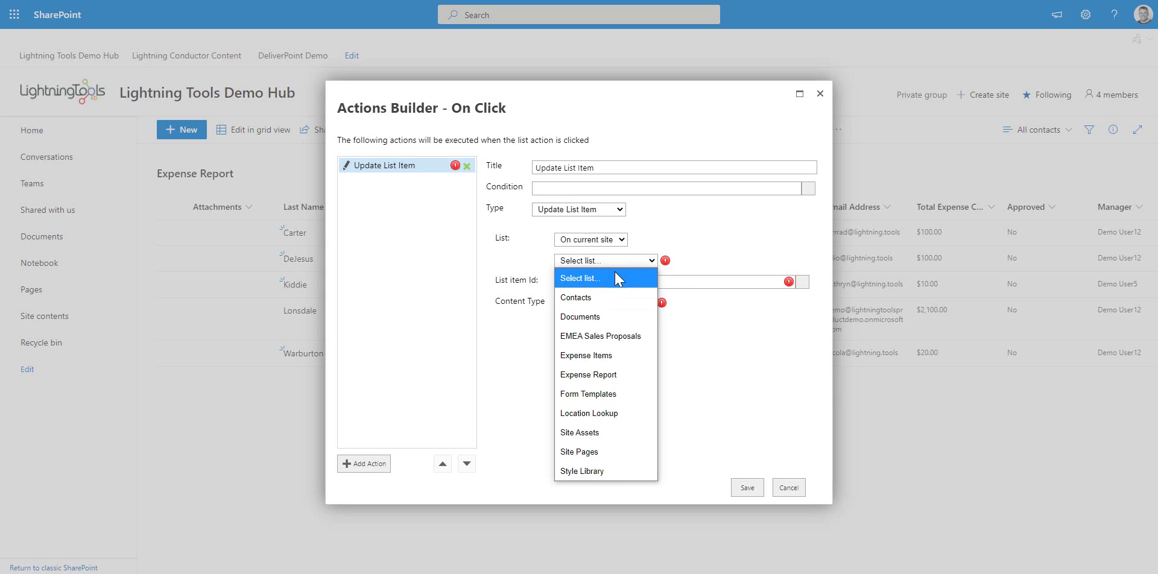
pyautogui.click(617, 377)
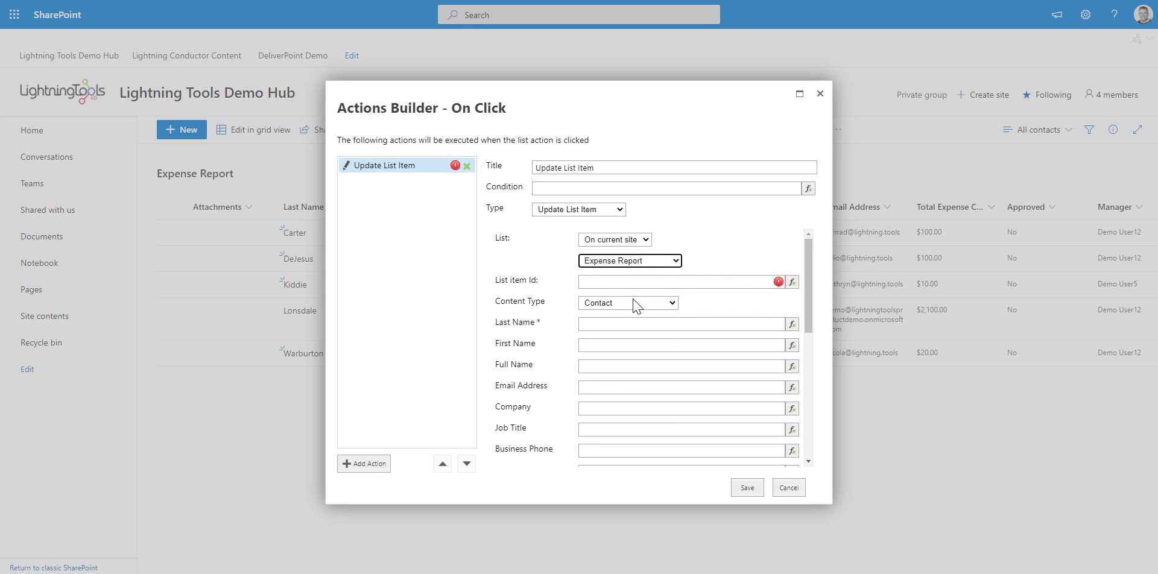
# Set the list item Id to =[[ID]] and the Approved field to 1
pyautogui.click(791, 283)
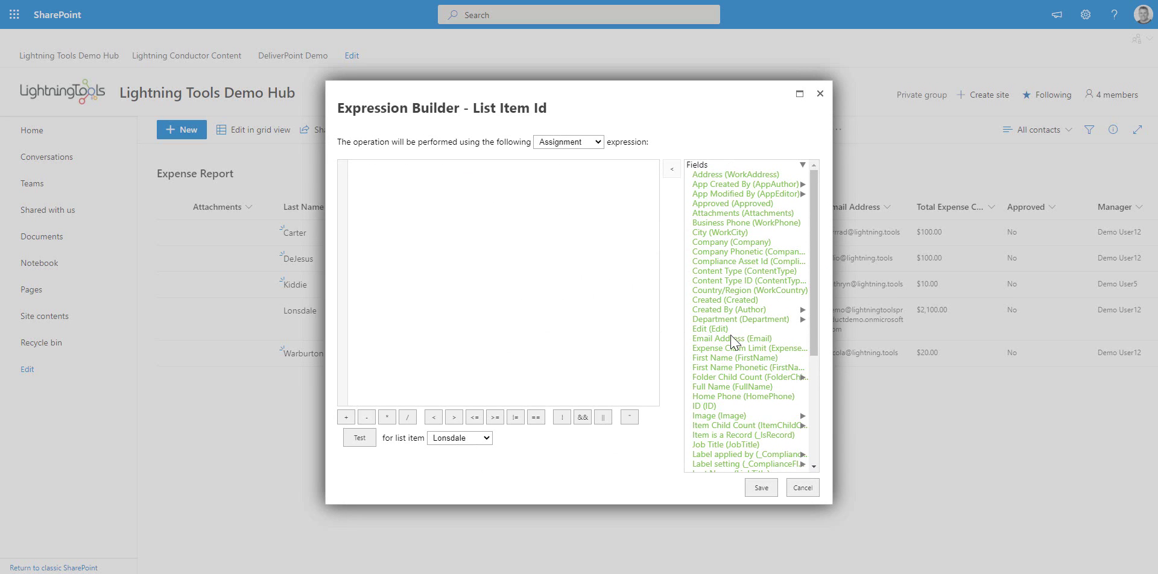
pyautogui.doubleClick(716, 411)
pyautogui.click(758, 487)
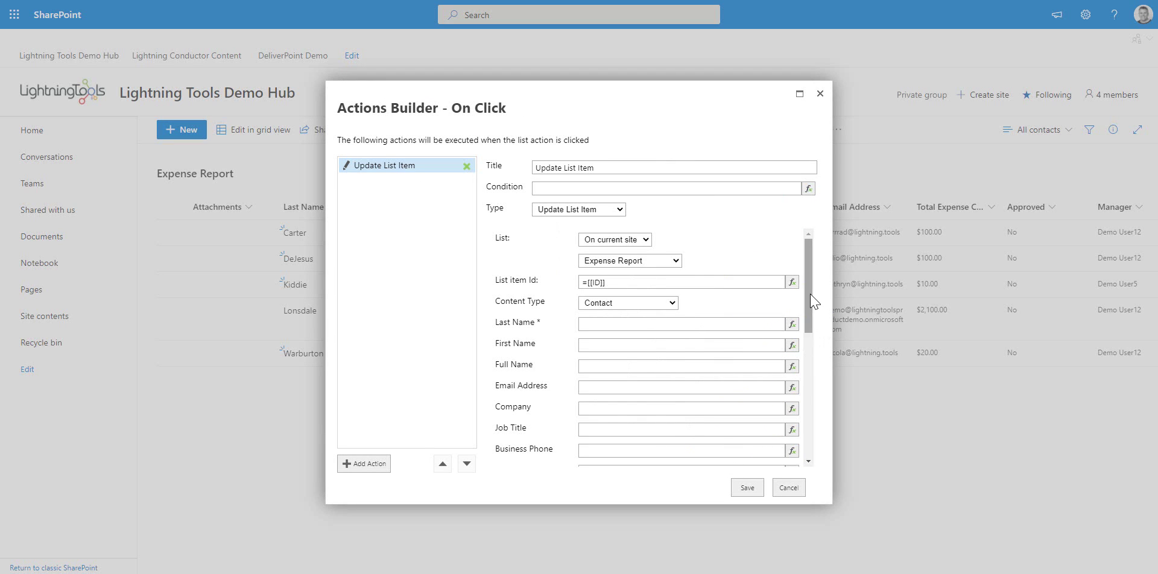
pyautogui.moveTo(809, 302); pyautogui.dragTo(814, 432)
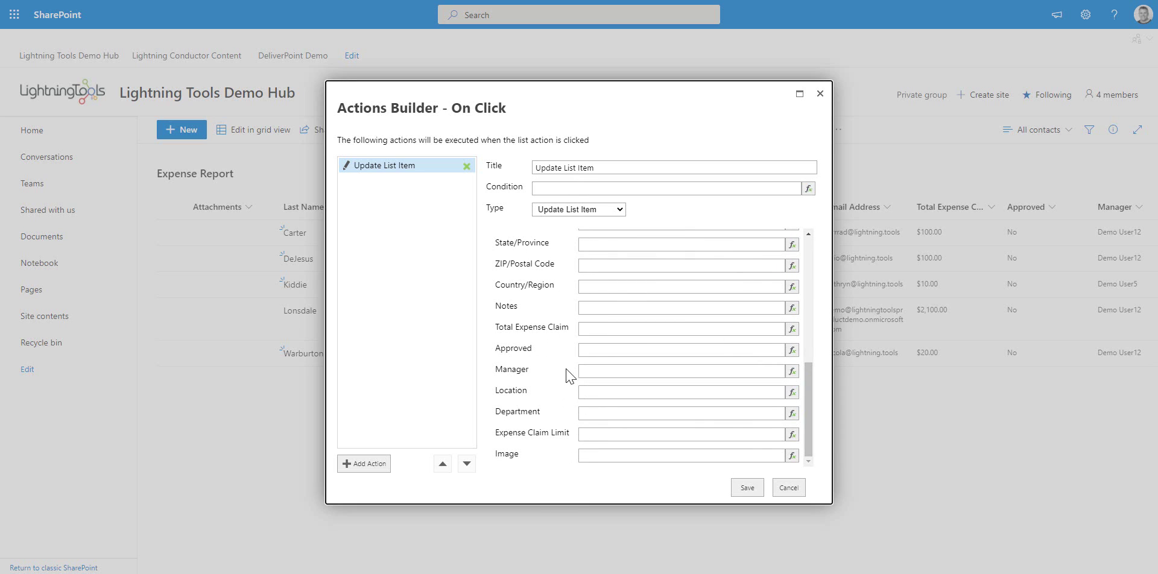
pyautogui.click(594, 351)
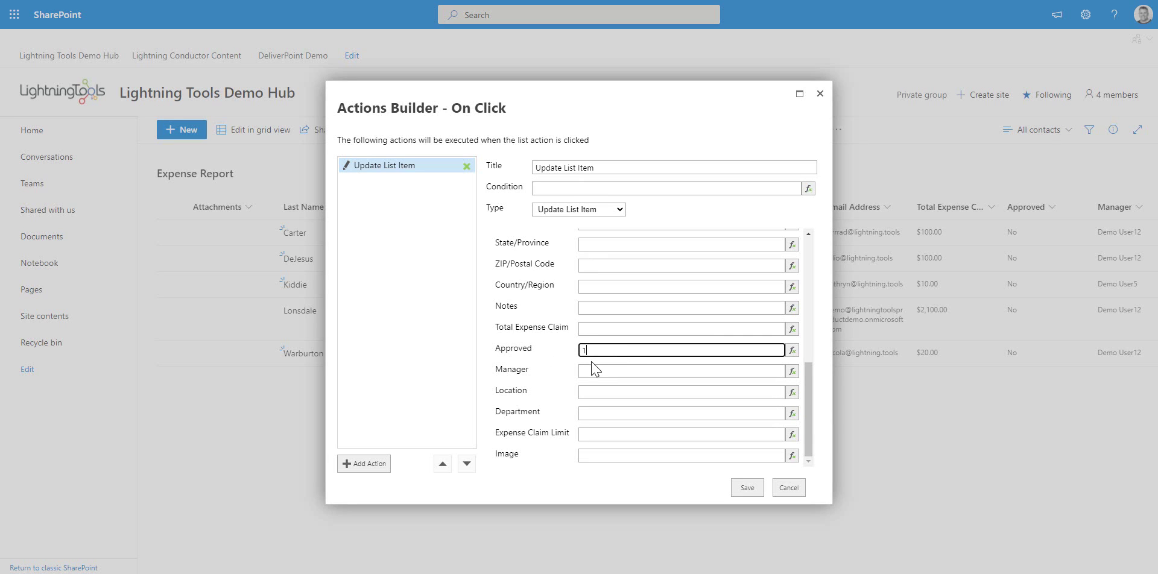
pyautogui.click(603, 370)
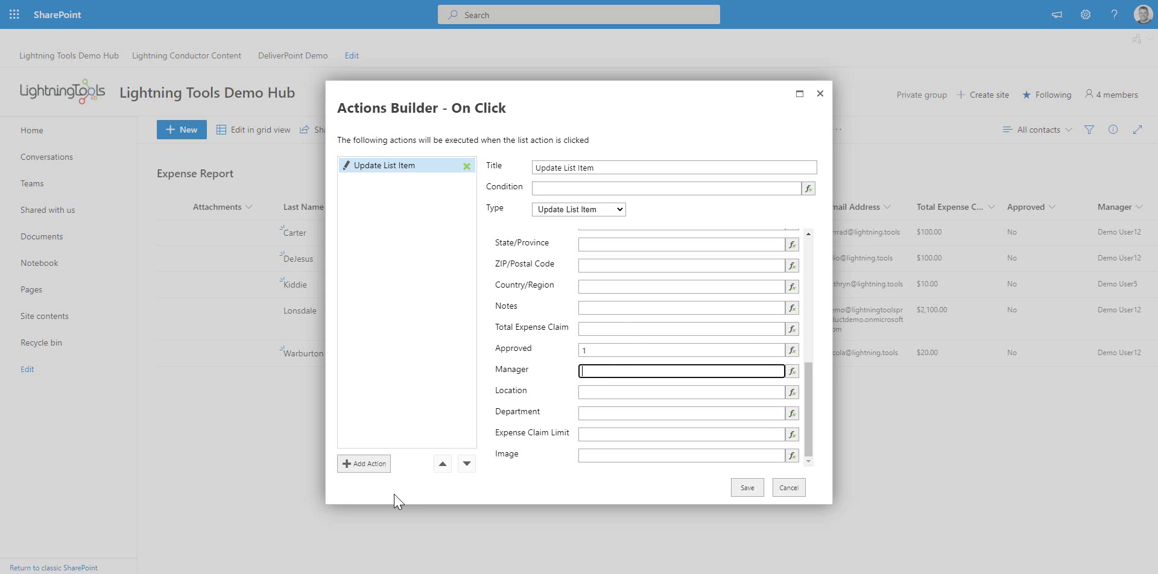
pyautogui.click(378, 465)
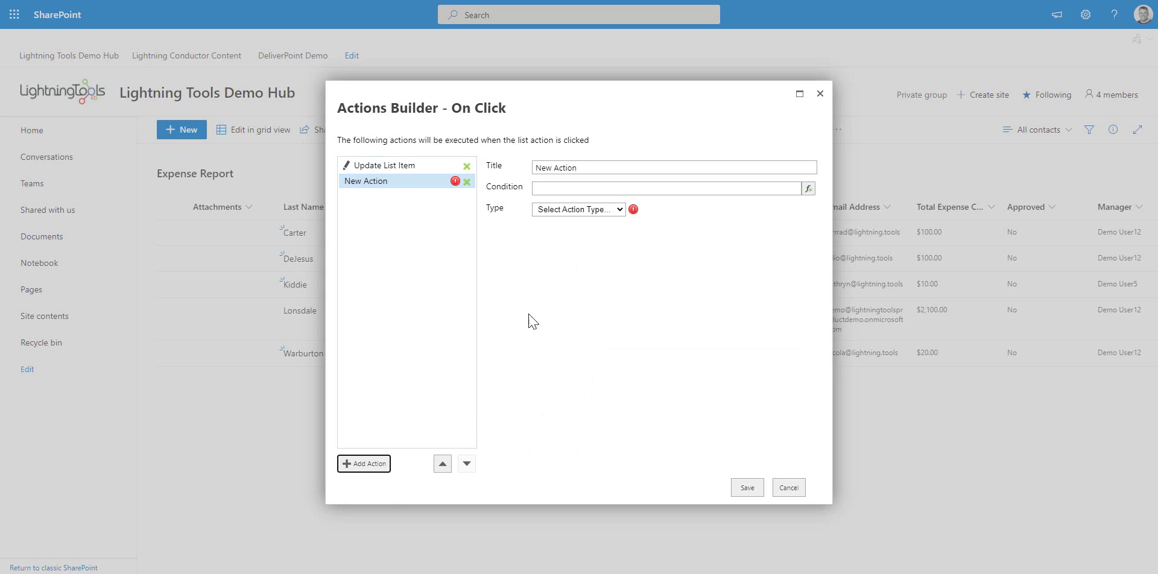
pyautogui.click(605, 211)
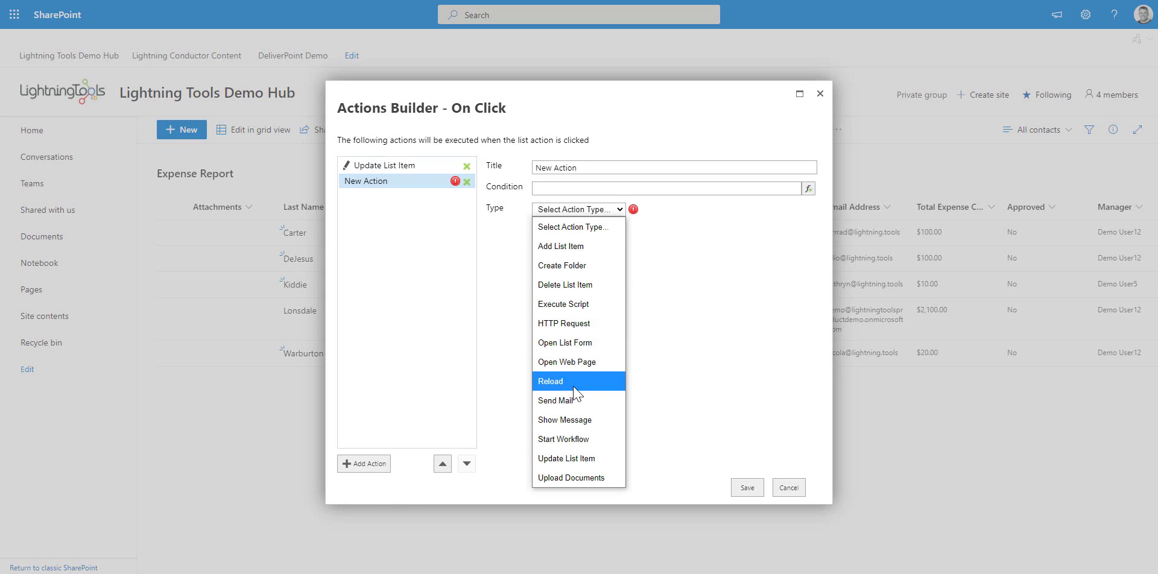
pyautogui.click(579, 400)
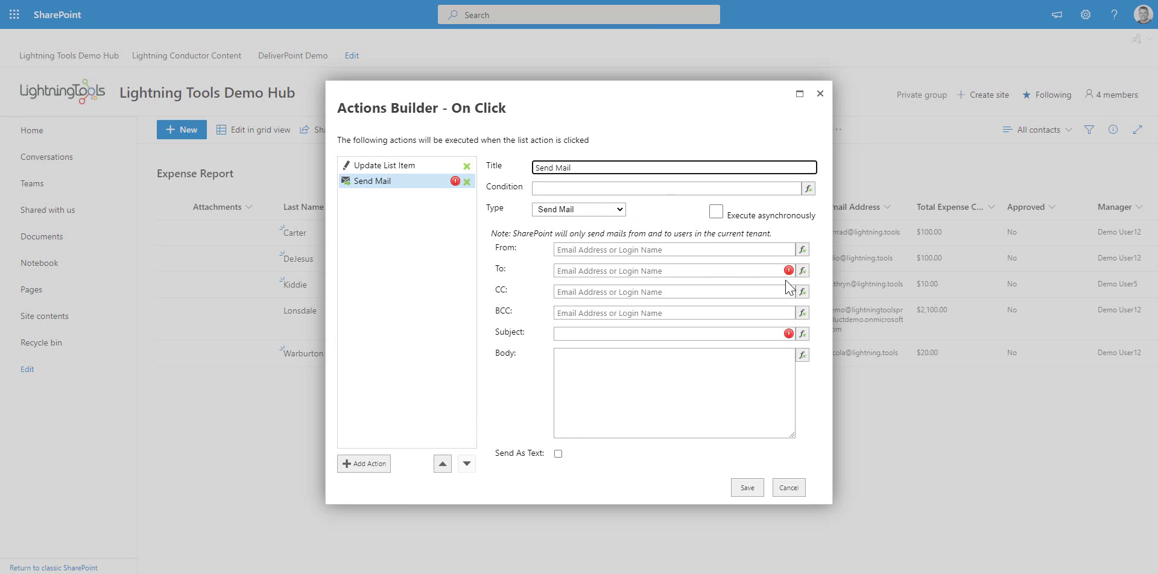
pyautogui.click(802, 249)
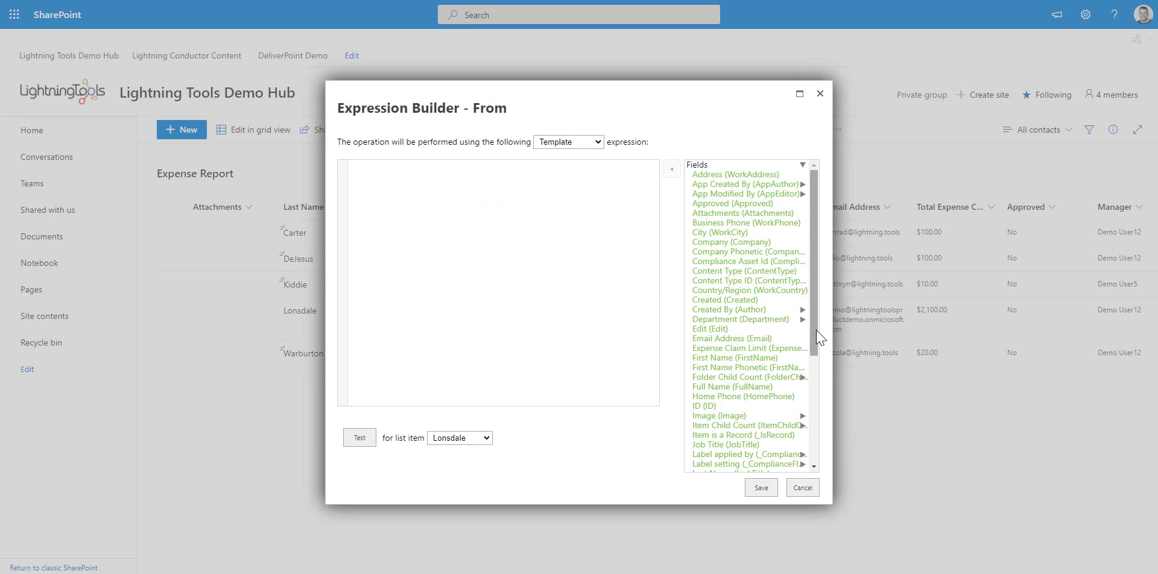
pyautogui.moveTo(814, 331); pyautogui.dragTo(816, 483)
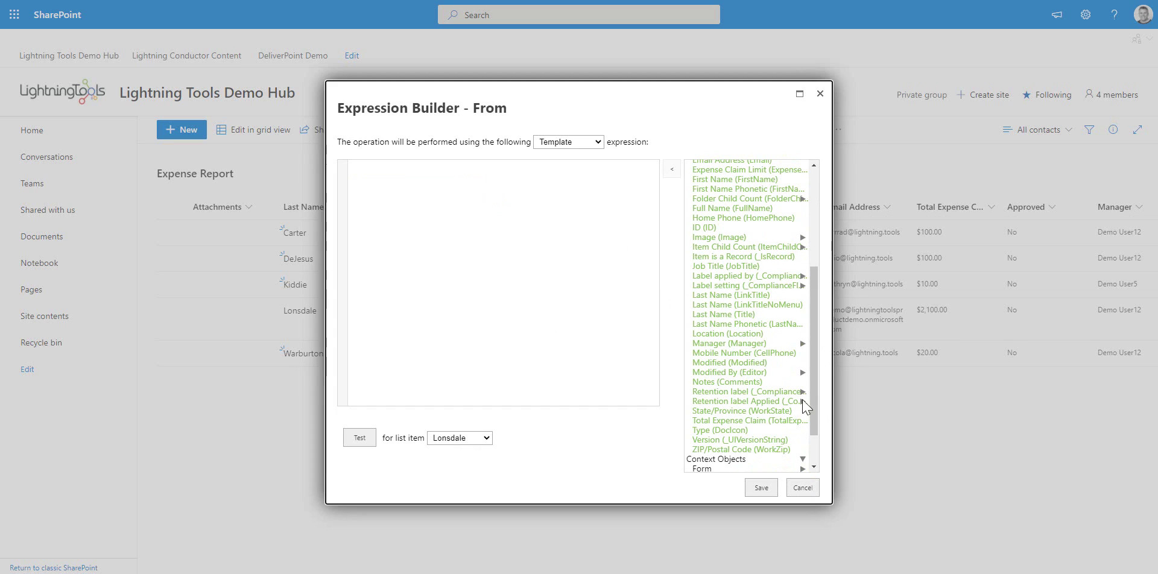
pyautogui.click(802, 458)
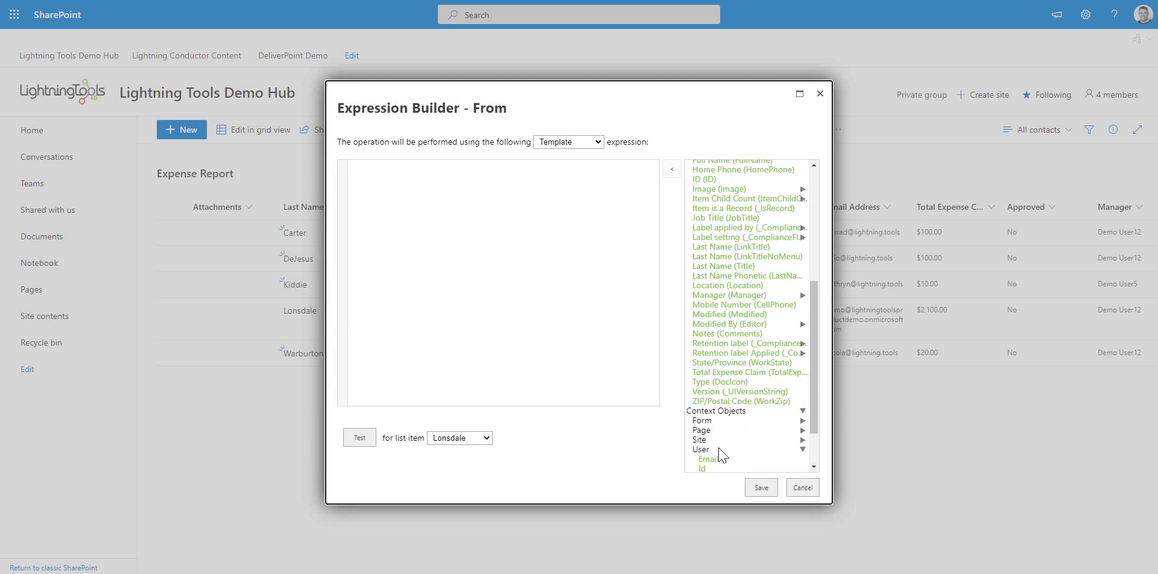
pyautogui.click(718, 451)
pyautogui.doubleClick(711, 460)
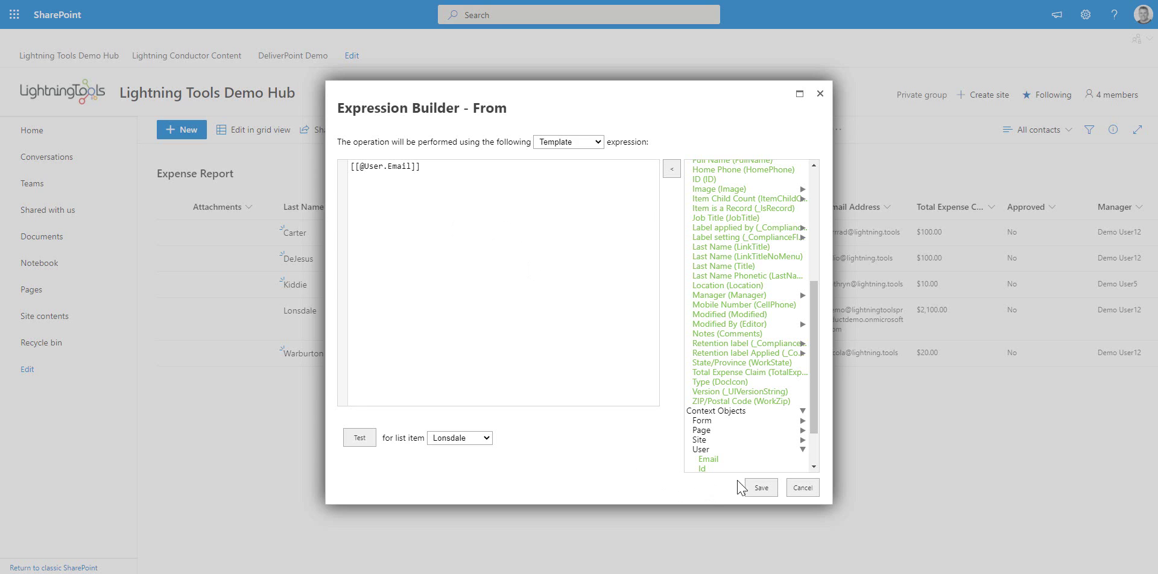
pyautogui.click(757, 488)
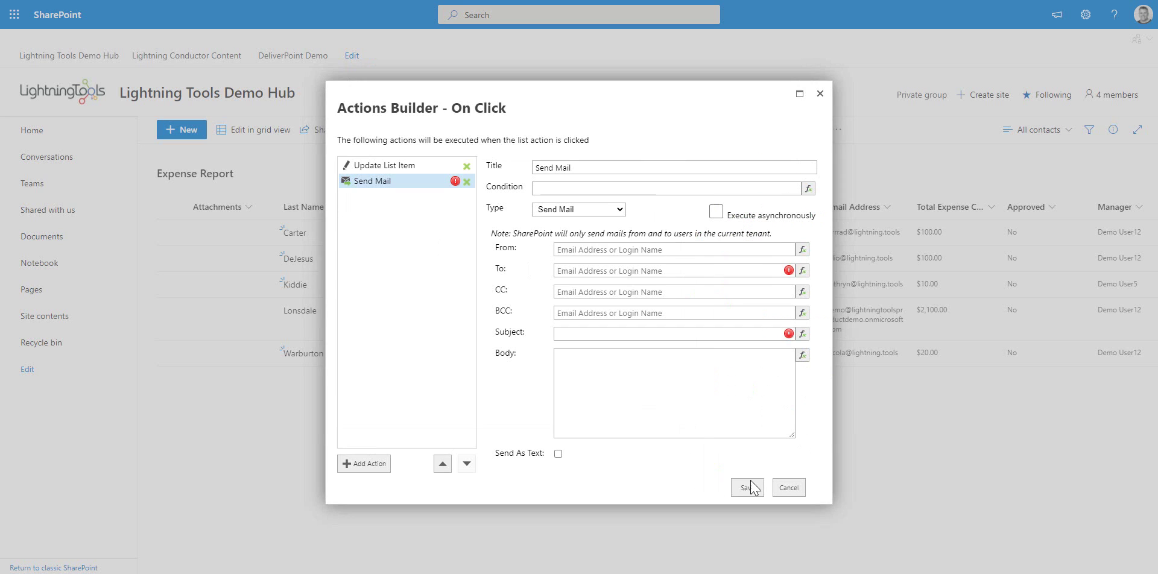
# Set To to [[Email]], subject 'Expenses are approved!', placeholder body, and save the actions
pyautogui.click(802, 270)
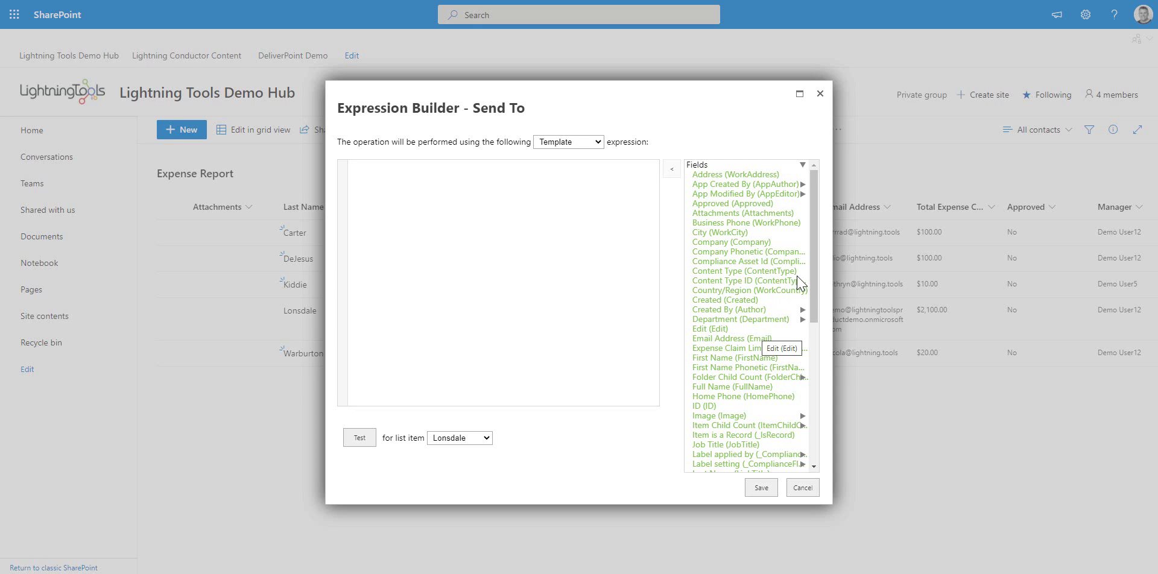
pyautogui.doubleClick(746, 339)
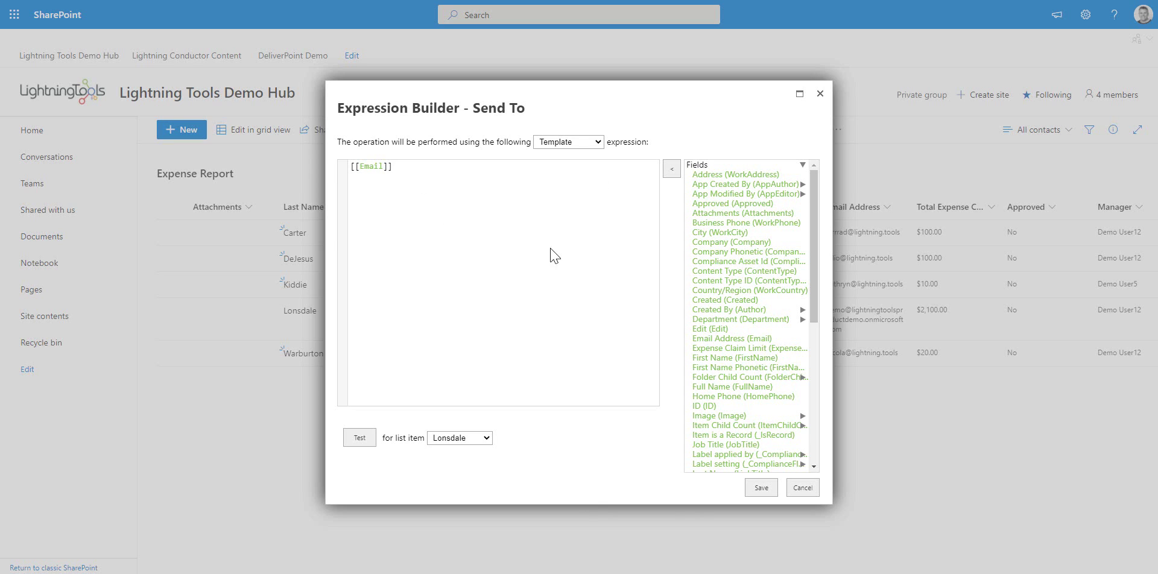
pyautogui.click(761, 487)
pyautogui.click(629, 339)
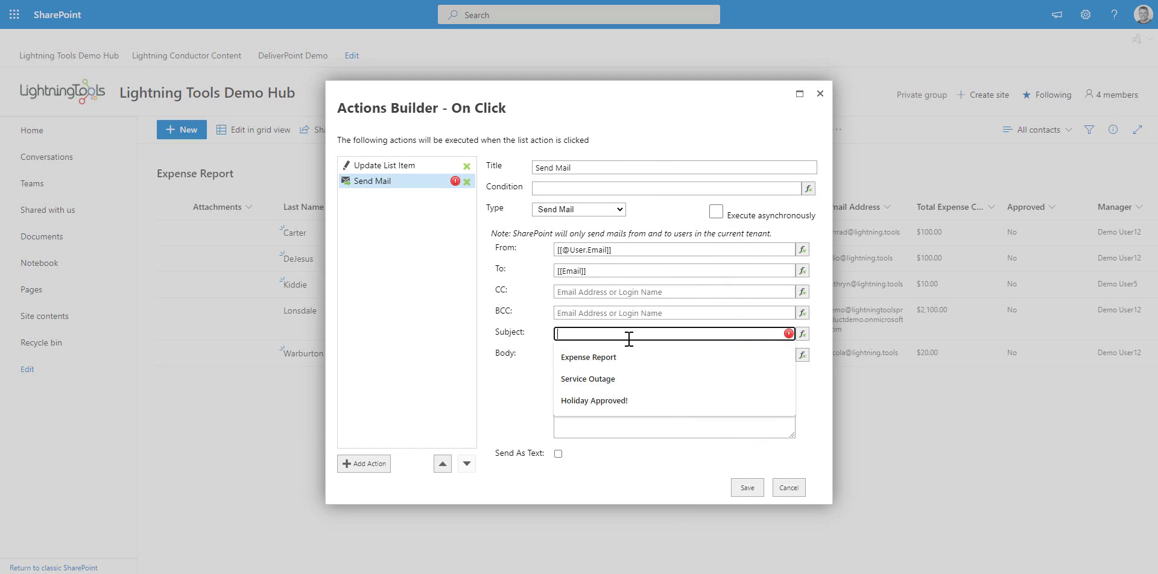
pyautogui.write('Expense')
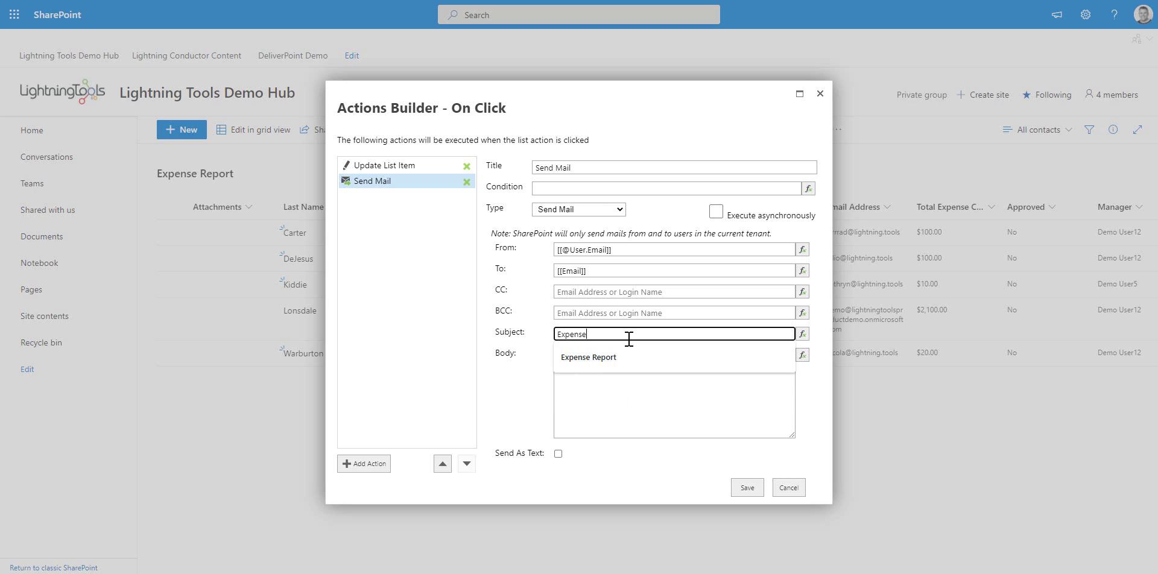
pyautogui.write('s are approved!')
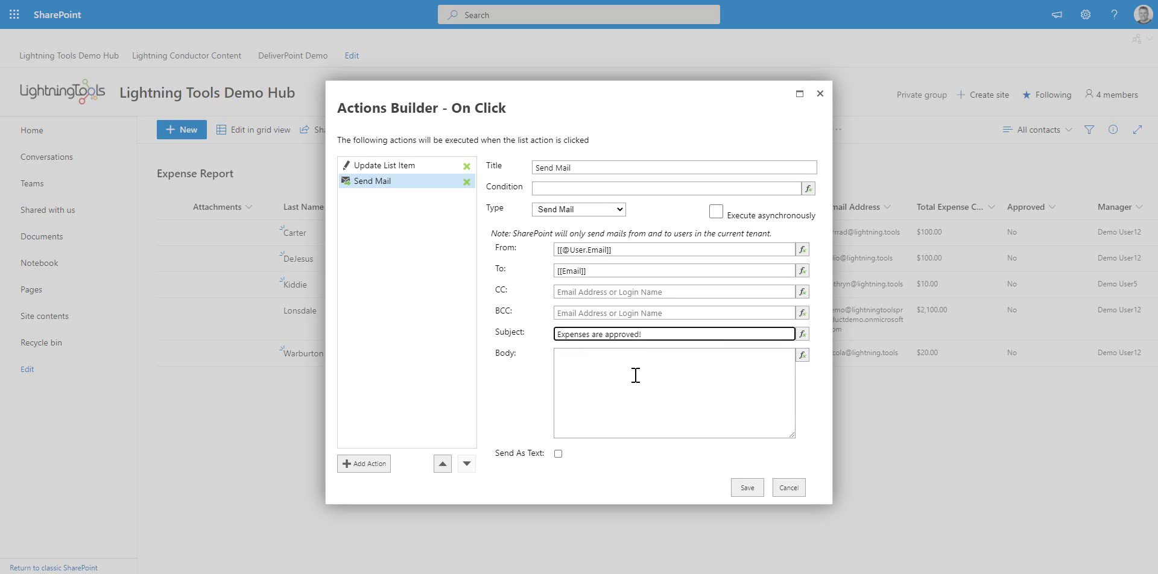
pyautogui.click(635, 375)
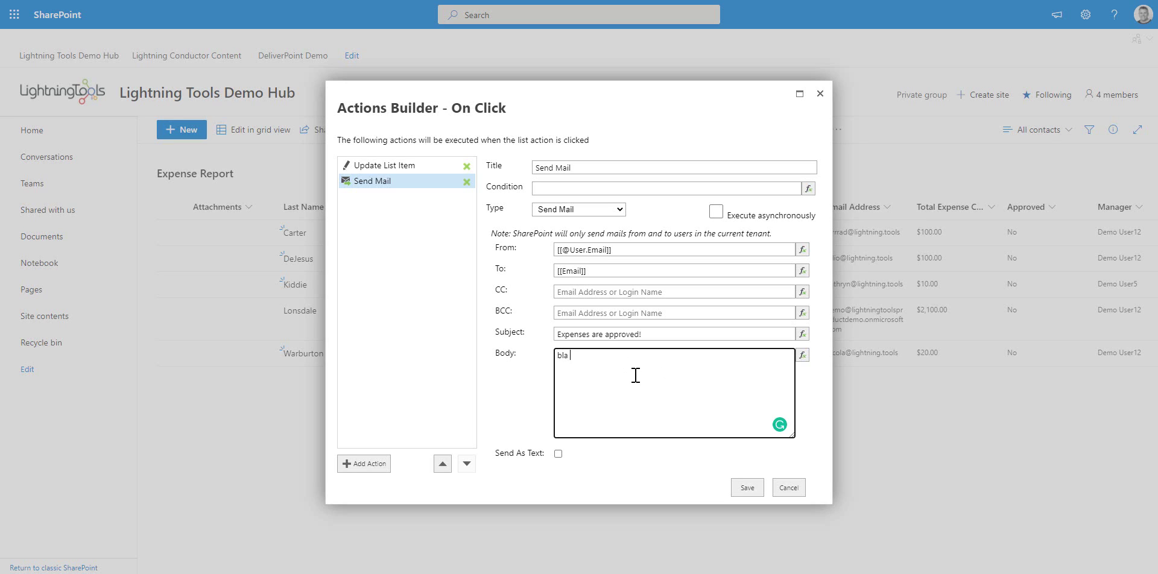
pyautogui.click(653, 500)
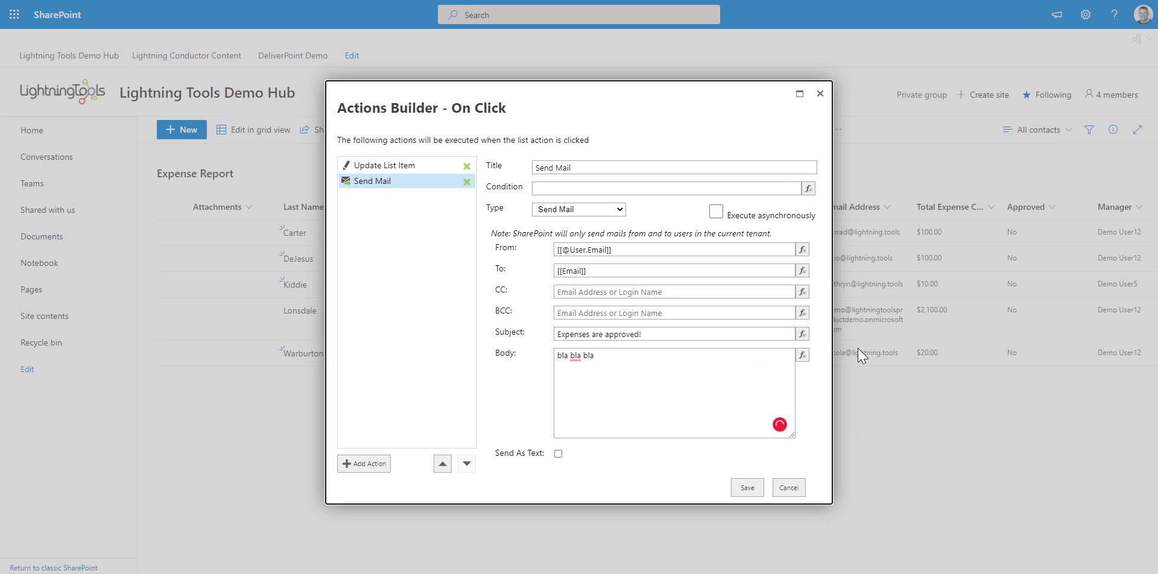
pyautogui.click(747, 489)
# Confirm the Approve Expenses list action with OK
pyautogui.click(586, 469)
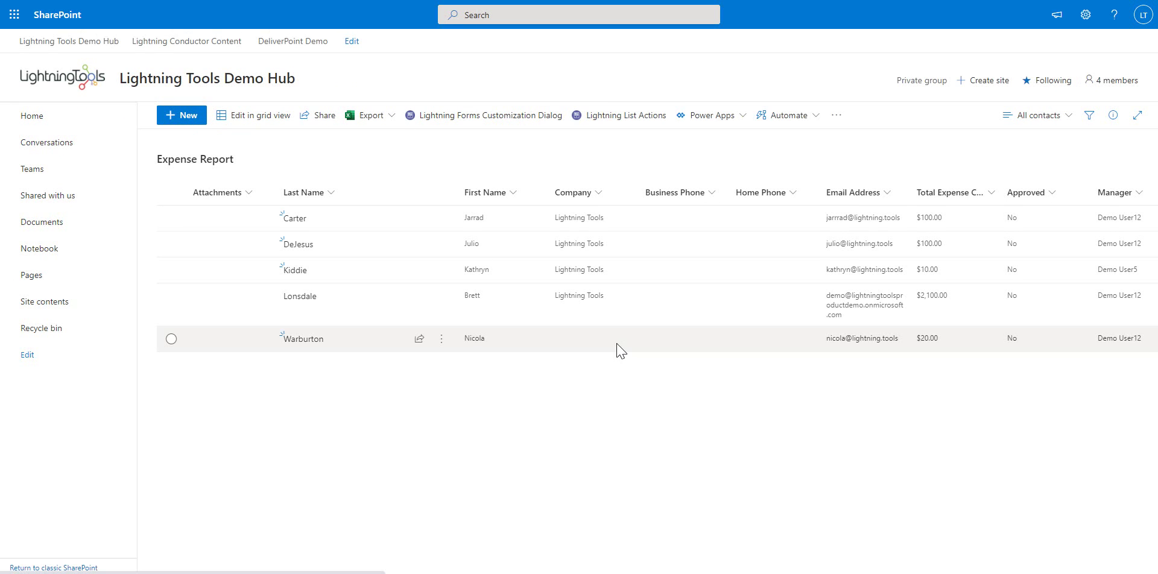
# Select all five expense rows in the Expense Report list
pyautogui.click(172, 233)
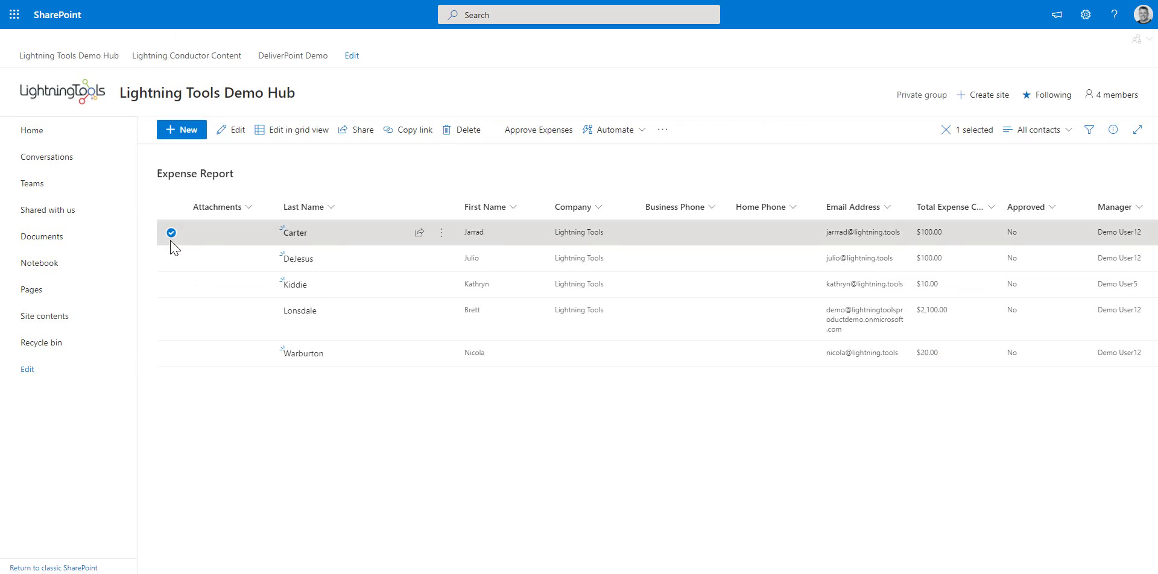
pyautogui.click(171, 259)
pyautogui.click(171, 285)
pyautogui.click(171, 319)
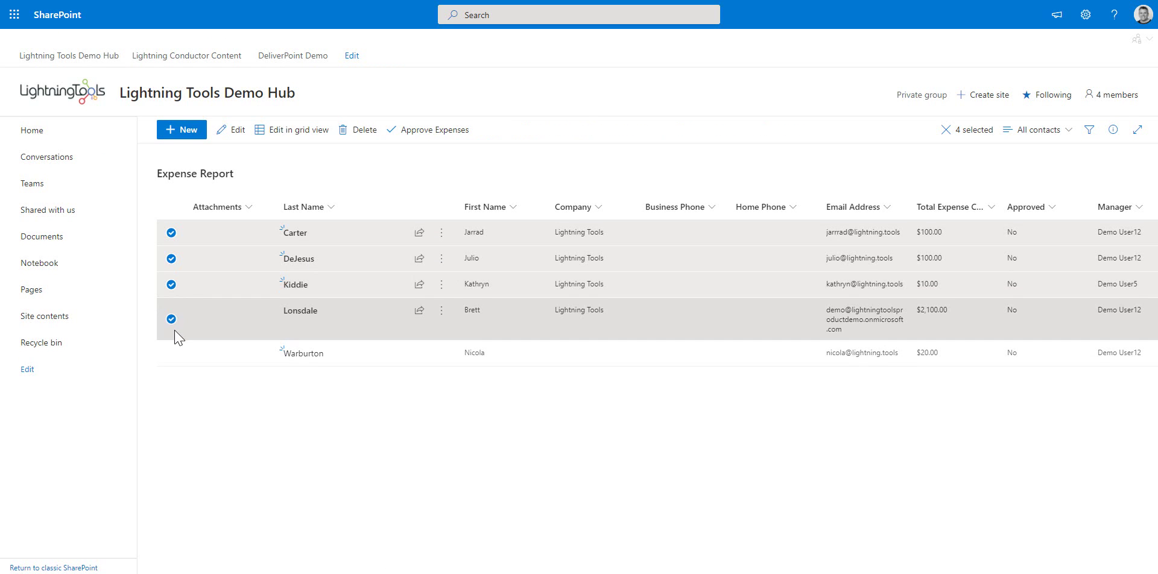
pyautogui.click(172, 353)
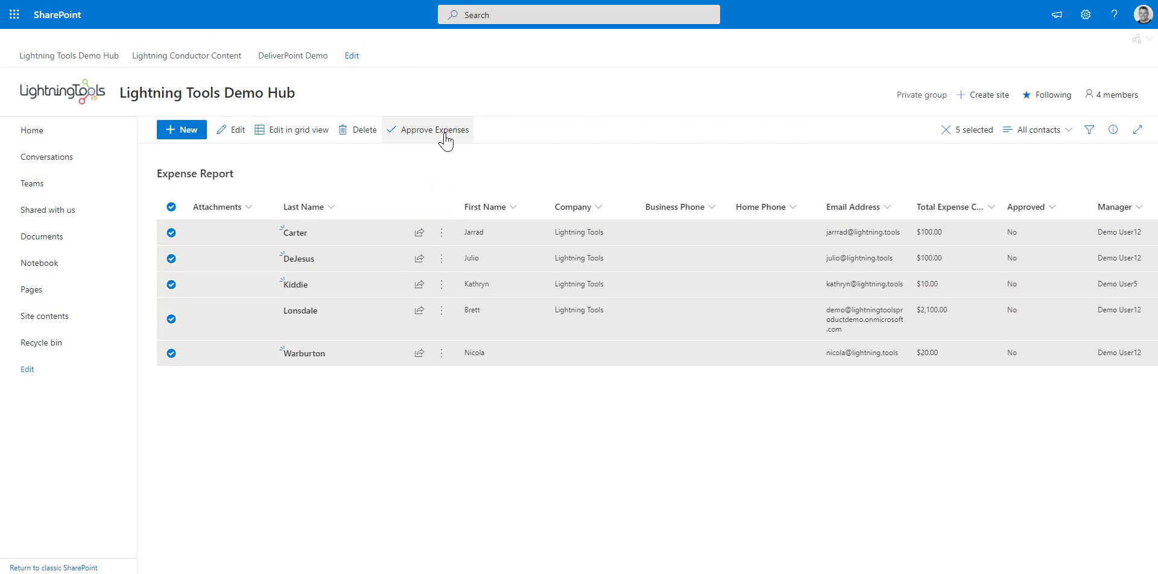